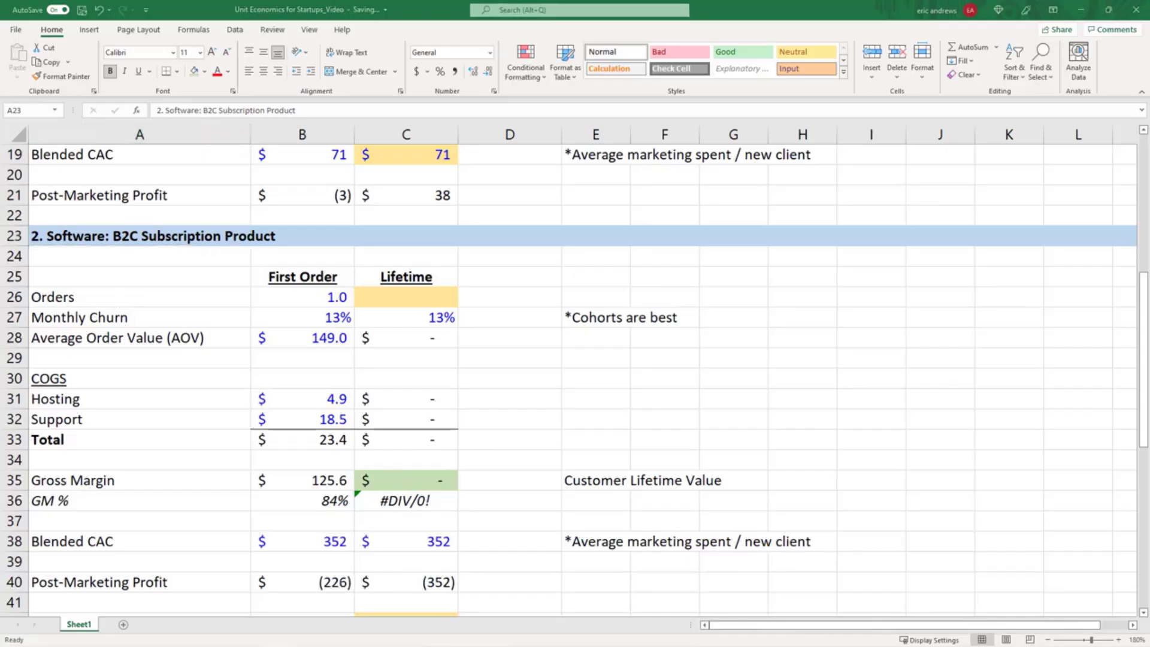
Review the First Order column's Orders count of 1 and its average order value
{"action": "left_click", "coordinate": [146, 236]}
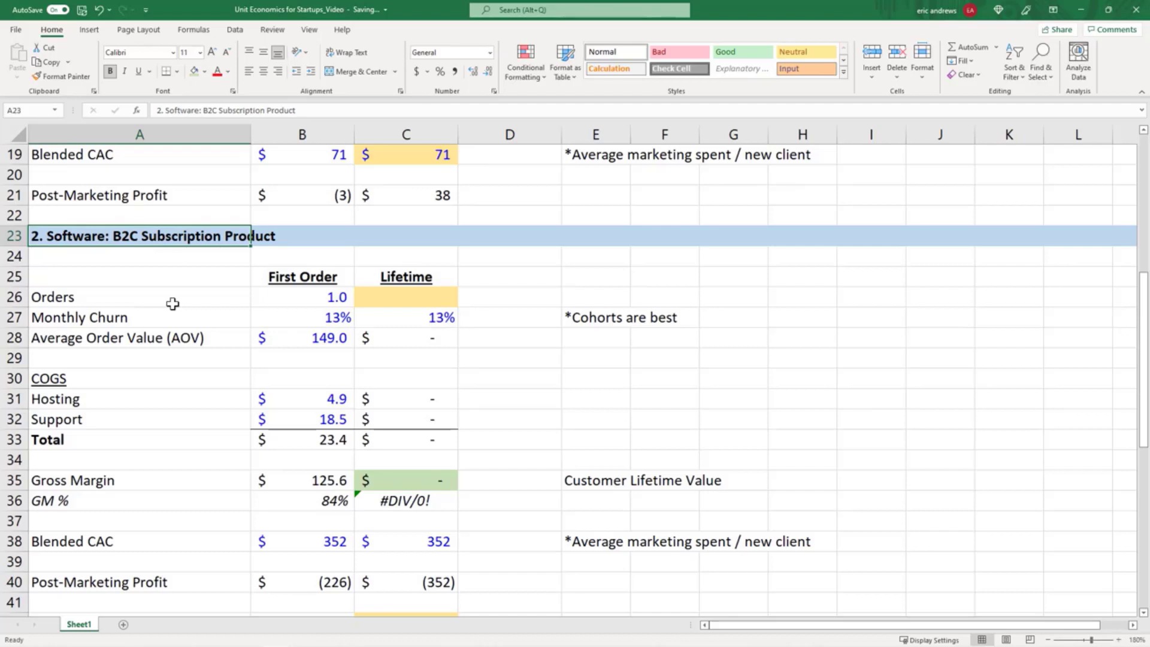
{"action": "left_click", "coordinate": [299, 273]}
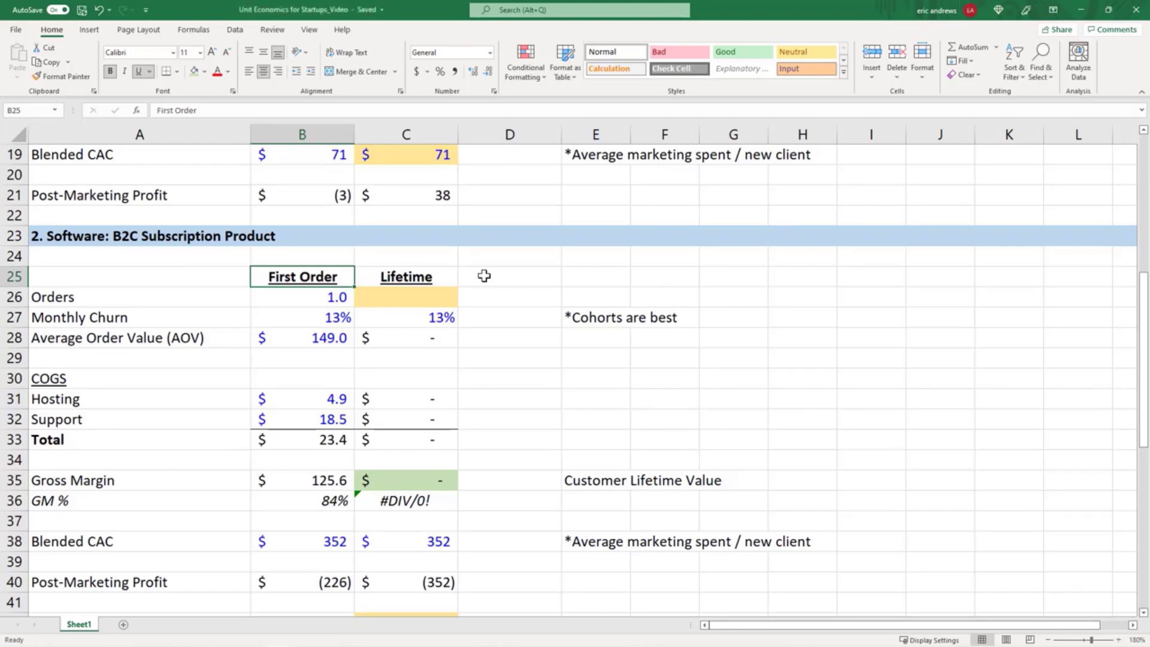
{"action": "left_click", "coordinate": [317, 335]}
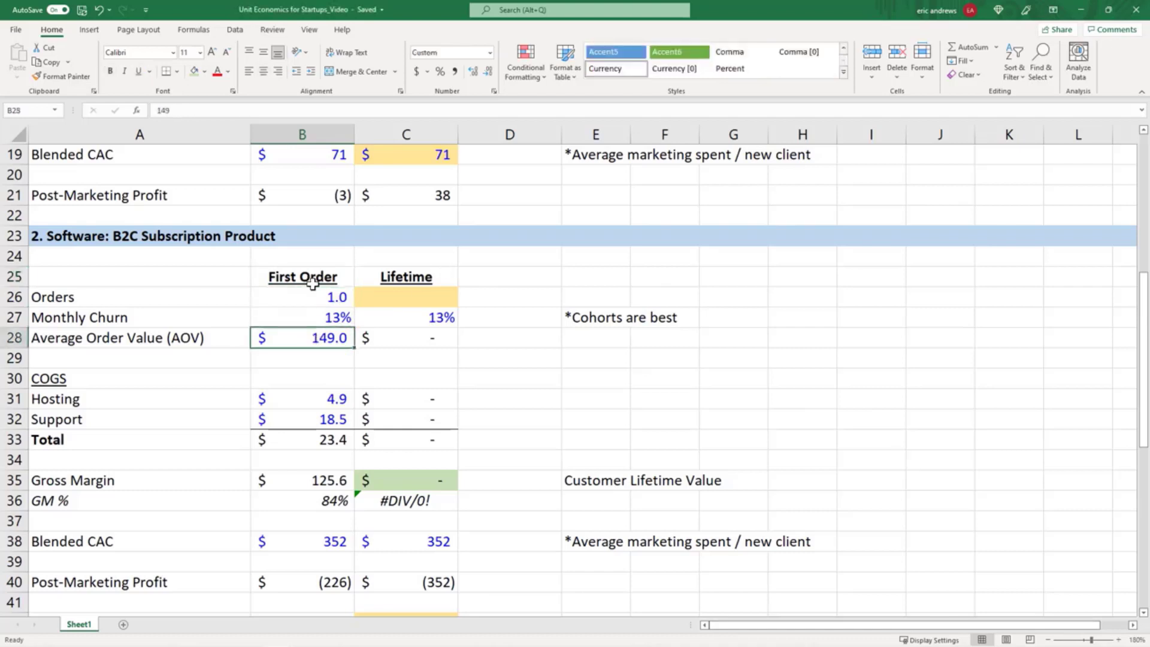
{"action": "left_click", "coordinate": [303, 295]}
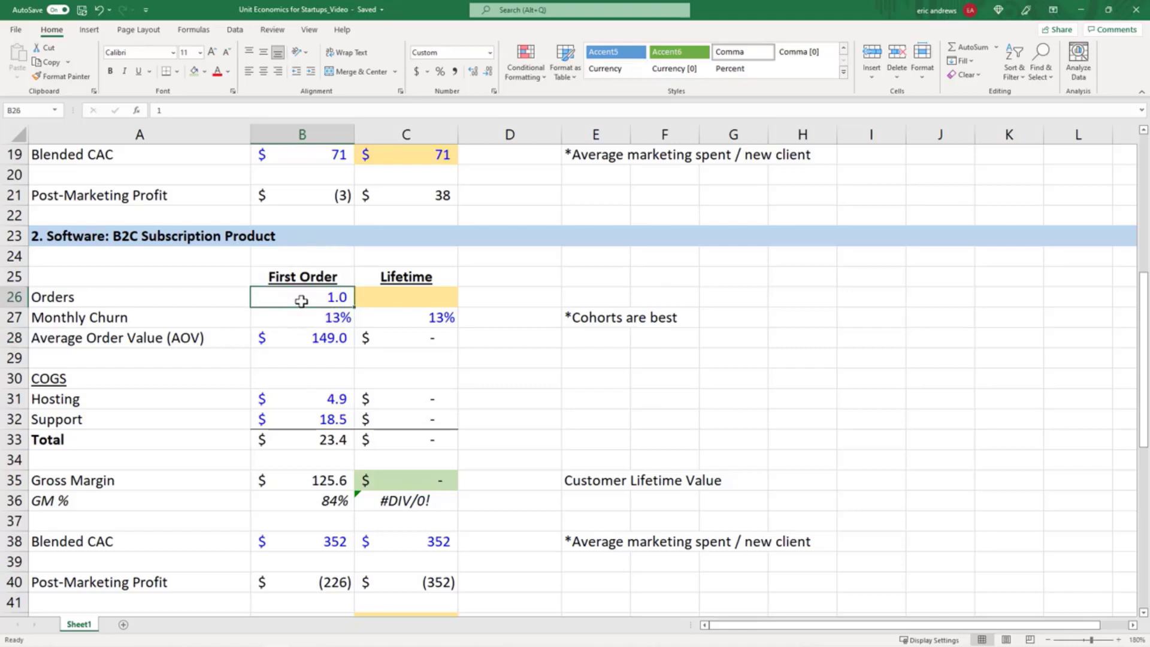
{"action": "left_click", "coordinate": [302, 334]}
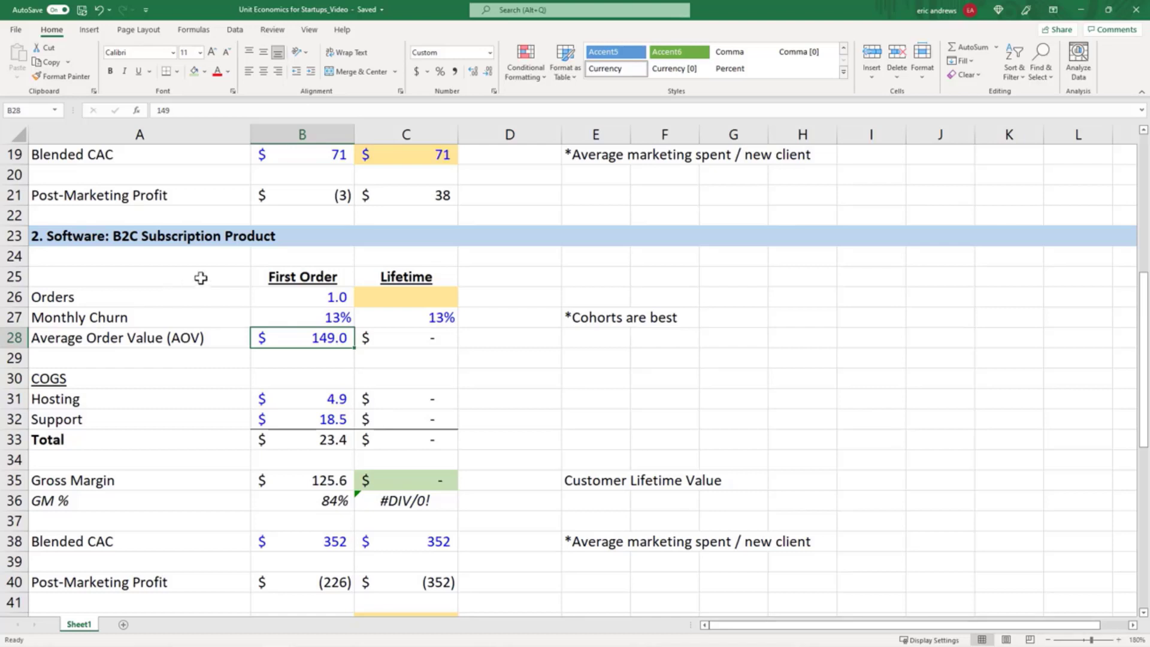
Inspect the B2C hosting and support (18.5) costs against the eCommerce product cost of 43
{"action": "left_click", "coordinate": [306, 397]}
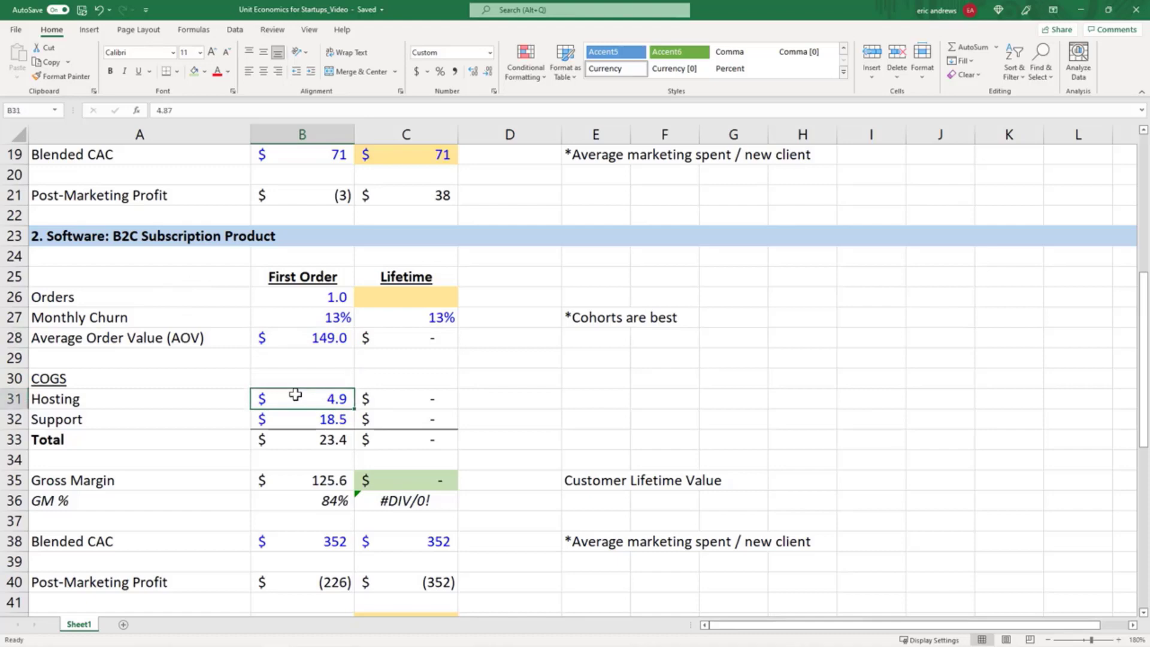
{"action": "scroll", "coordinate": [191, 339], "scroll_direction": "down", "scroll_amount": 1}
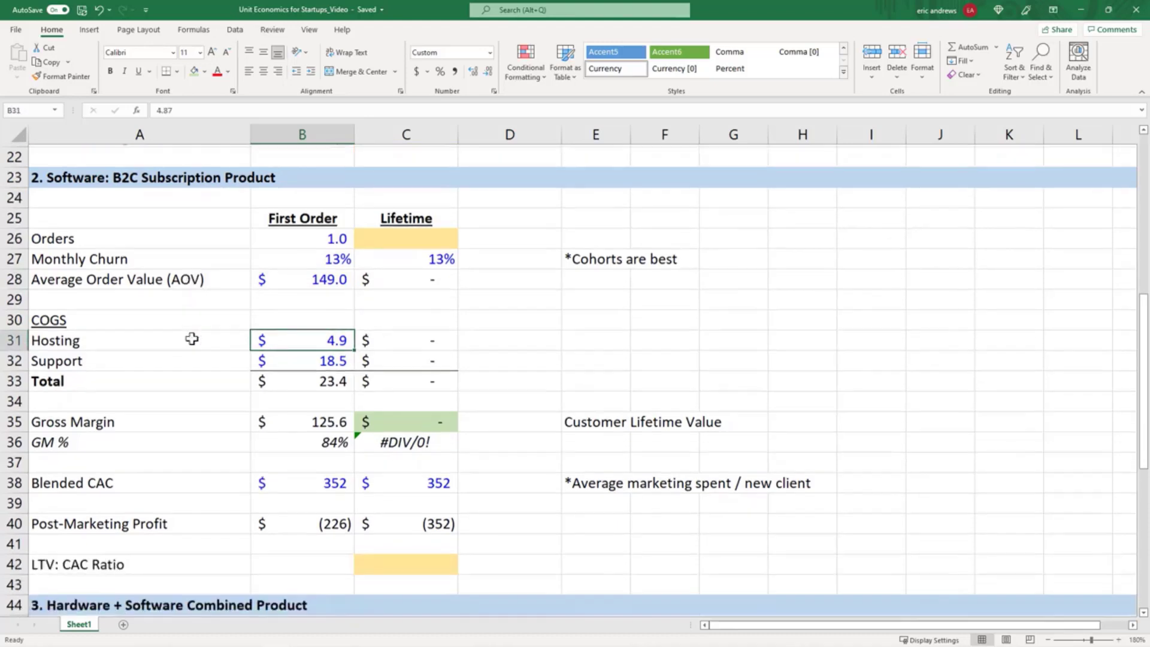
{"action": "left_click_drag", "start_coordinate": [316, 336], "coordinate": [315, 358]}
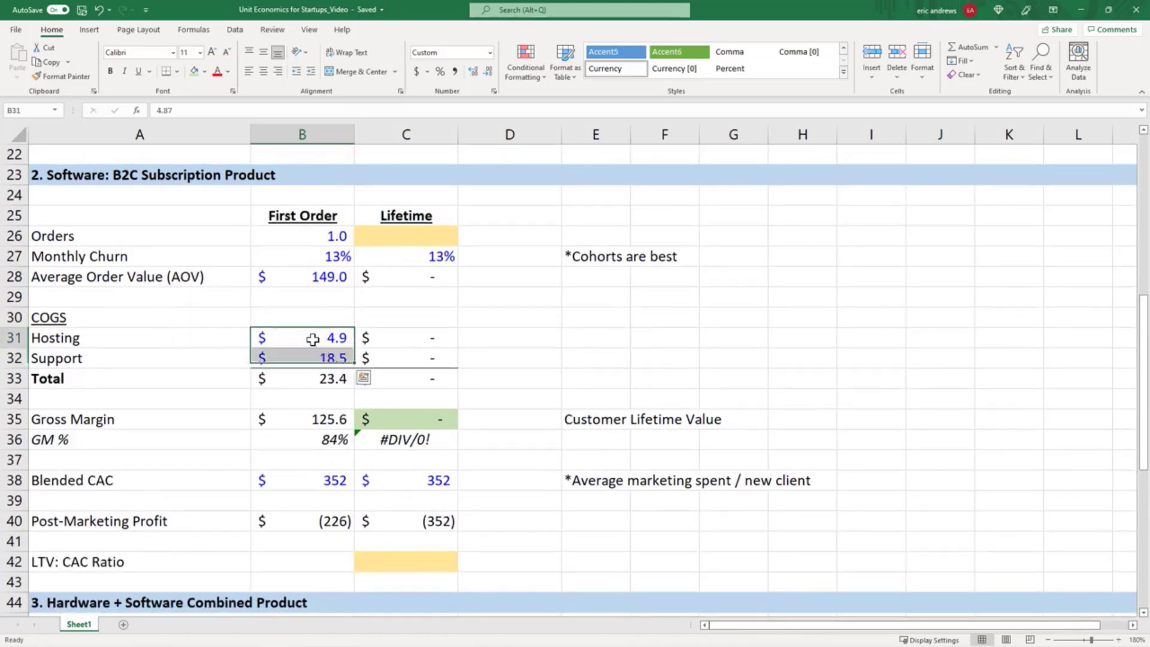
{"action": "left_click", "coordinate": [316, 356]}
{"action": "scroll", "coordinate": [313, 311], "scroll_direction": "up", "scroll_amount": 5}
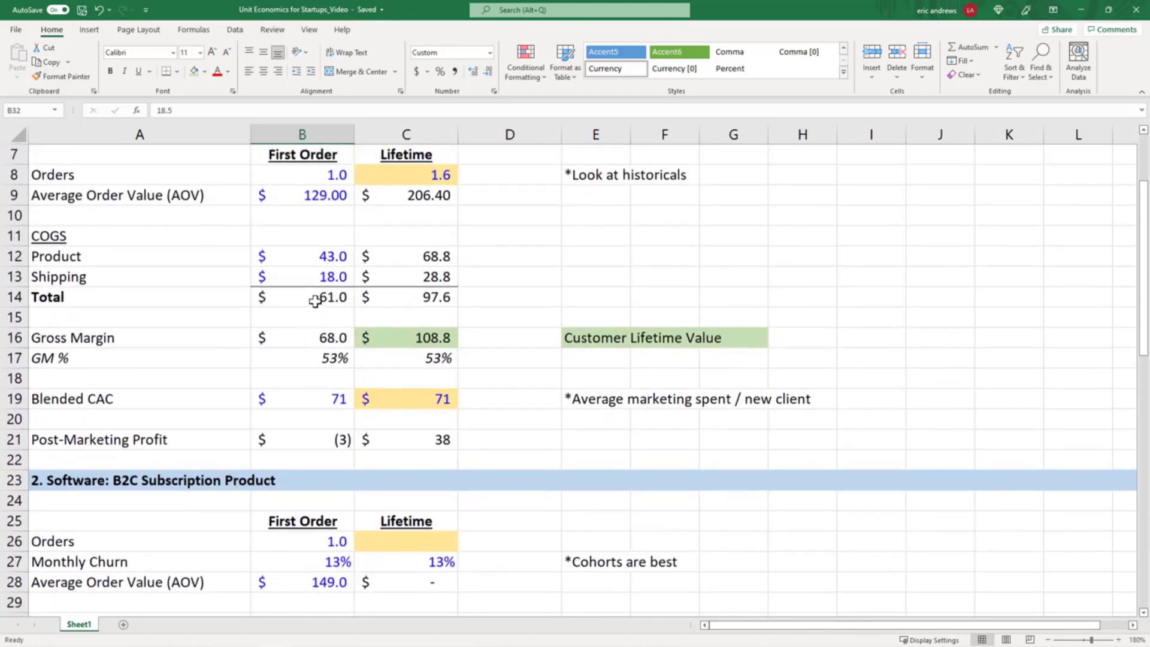
{"action": "scroll", "coordinate": [314, 301], "scroll_direction": "up", "scroll_amount": 1}
{"action": "left_click", "coordinate": [309, 317]}
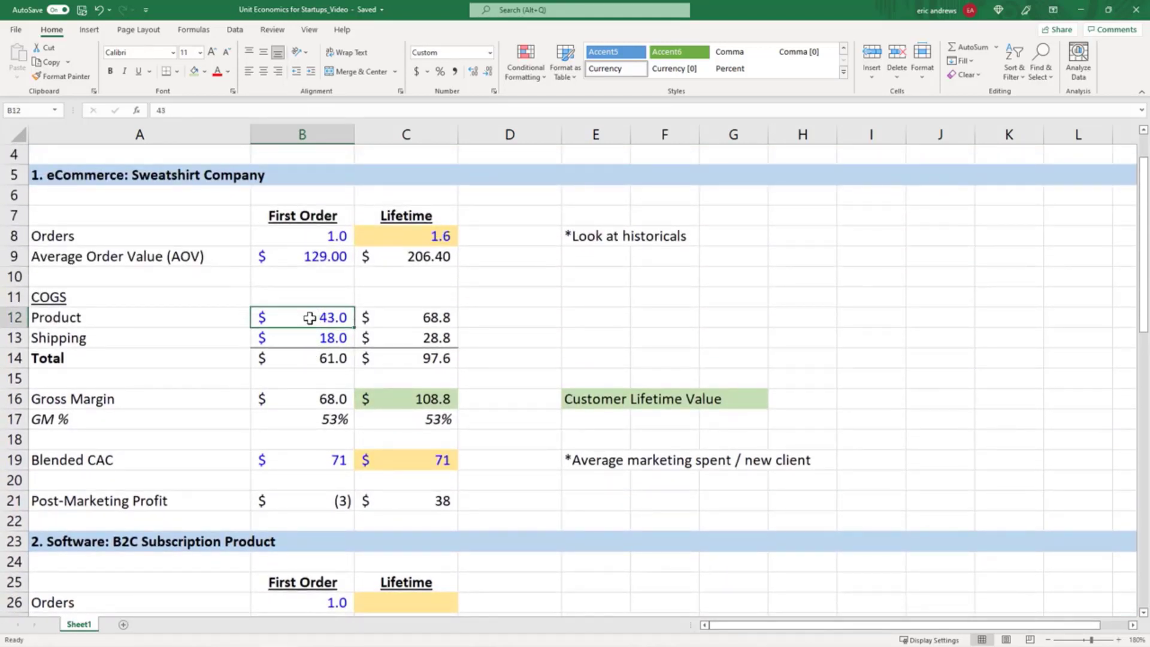
{"action": "key", "text": "Down"}
{"action": "scroll", "coordinate": [309, 309], "scroll_direction": "down", "scroll_amount": 5}
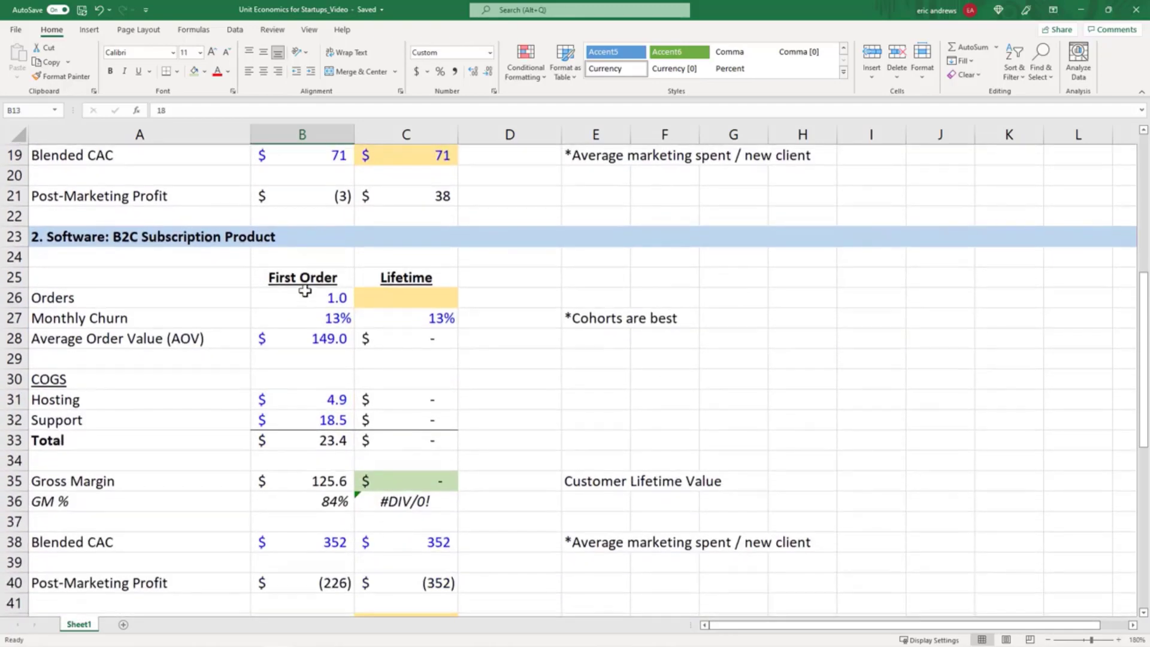
{"action": "scroll", "coordinate": [305, 300], "scroll_direction": "down", "scroll_amount": 1}
{"action": "left_click", "coordinate": [306, 336]}
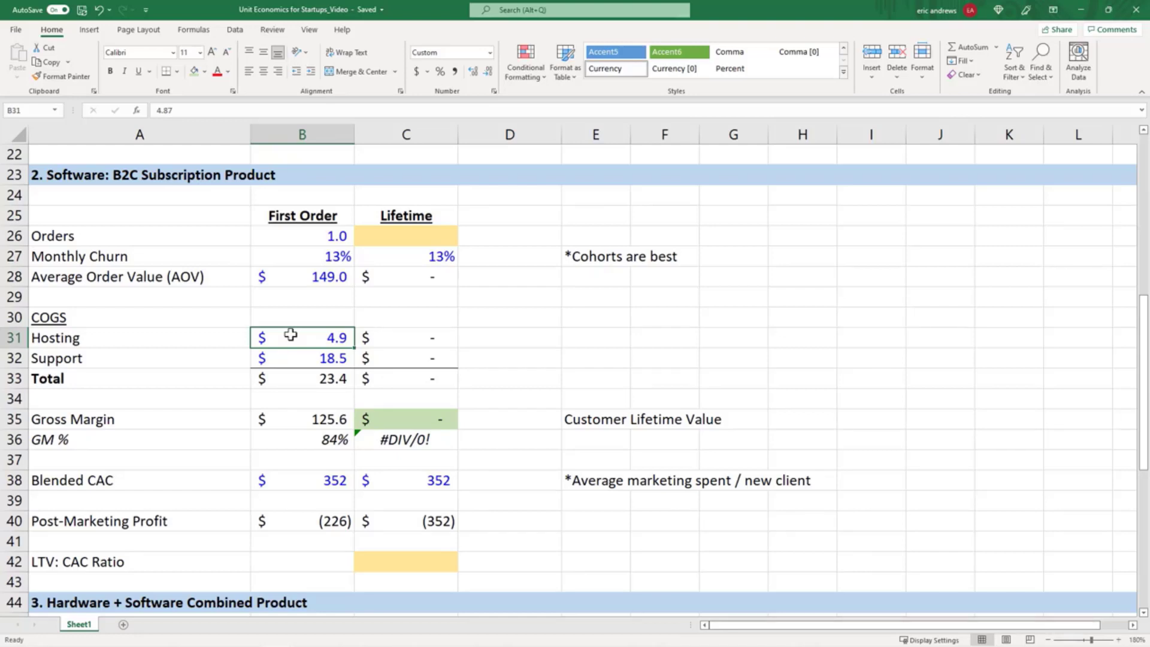
Compare the B2C hosting and support cost cells side by side again
{"action": "key", "text": "Down"}
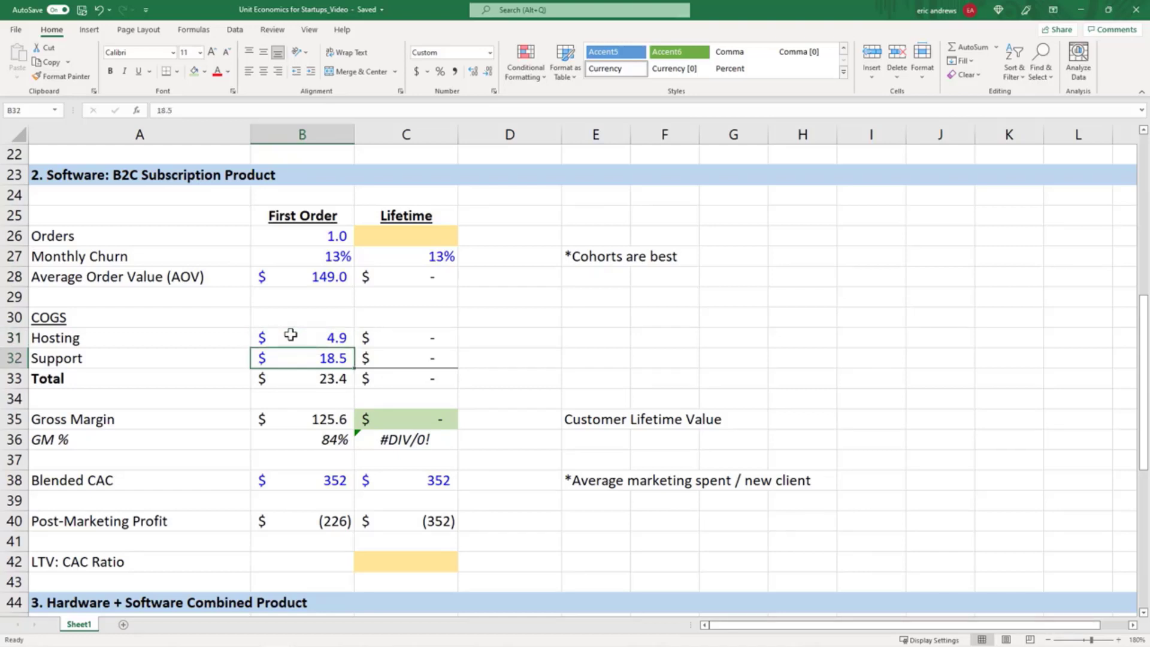
{"action": "left_click", "coordinate": [290, 334]}
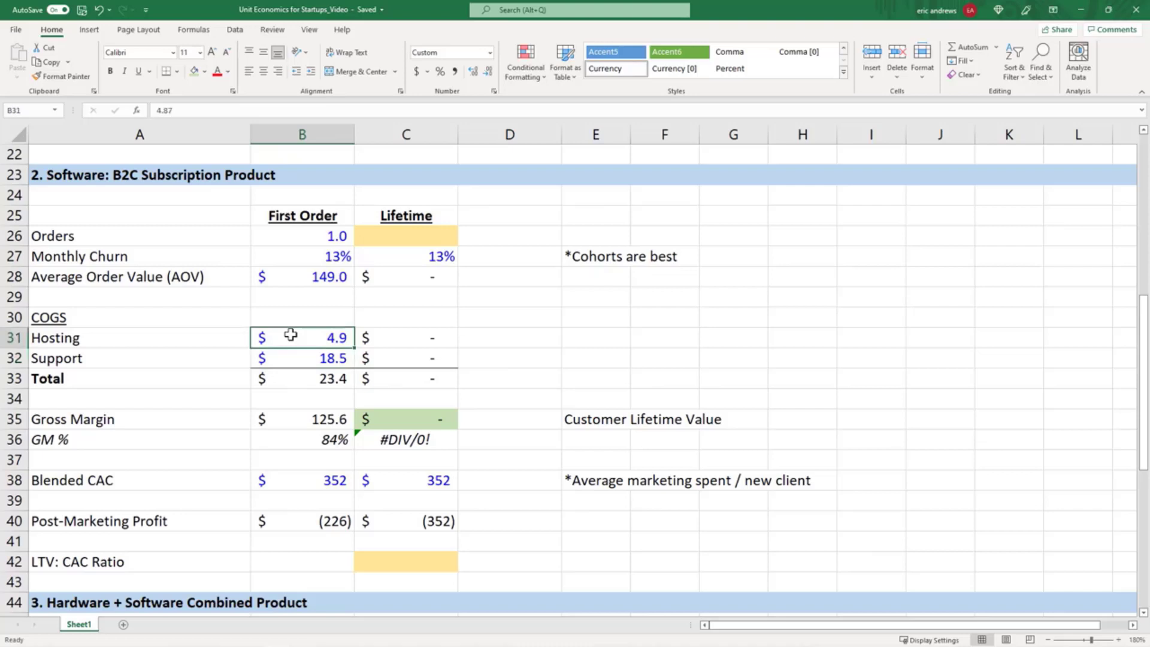
{"action": "key", "text": "Down"}
{"action": "left_click", "coordinate": [291, 334]}
{"action": "left_click", "coordinate": [330, 360]}
{"action": "left_click", "coordinate": [322, 335]}
{"action": "left_click", "coordinate": [330, 356]}
Check the first-order gross margin and GM % formulas and the blended CAC of 352
{"action": "left_click", "coordinate": [327, 410]}
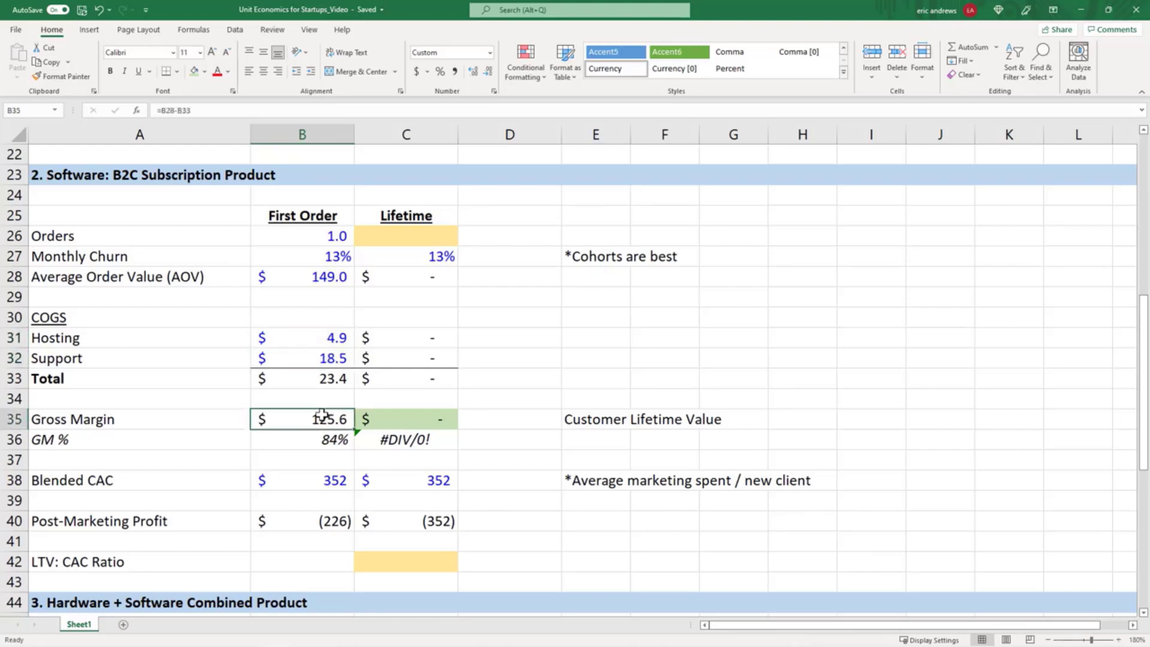
{"action": "left_click", "coordinate": [308, 435]}
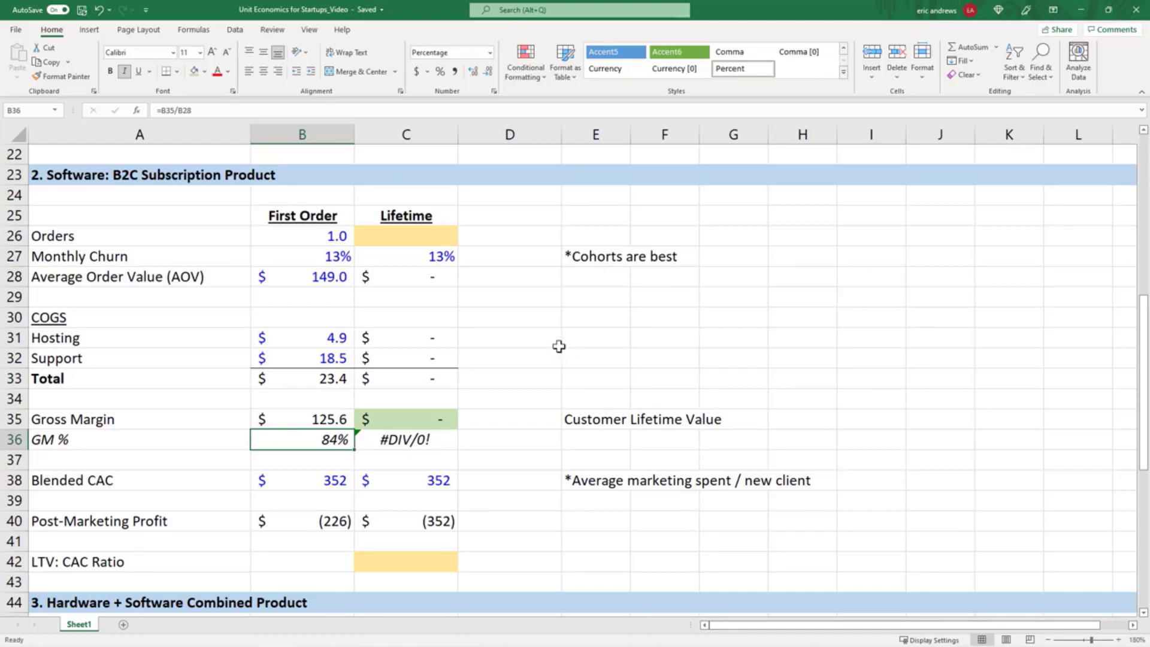
{"action": "left_click", "coordinate": [315, 419]}
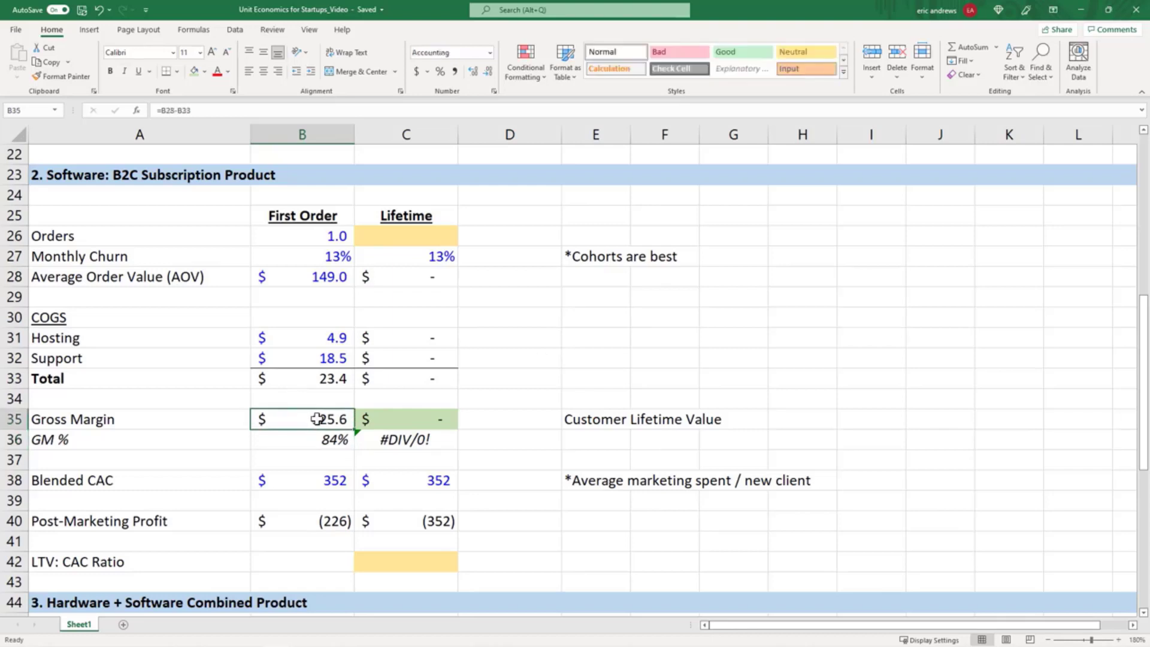
{"action": "double_click", "coordinate": [315, 419]}
{"action": "key", "text": "Escape"}
{"action": "left_click", "coordinate": [324, 479]}
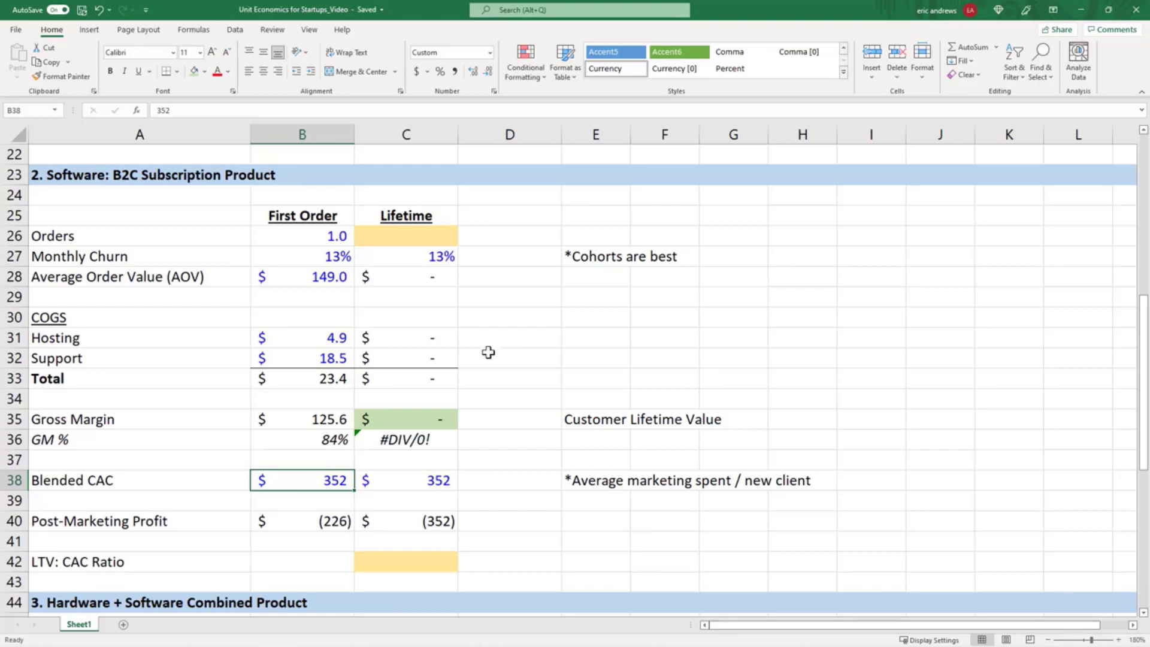
Review the first-order post-marketing profit formula's references, leaving it unchanged
{"action": "left_click", "coordinate": [307, 526]}
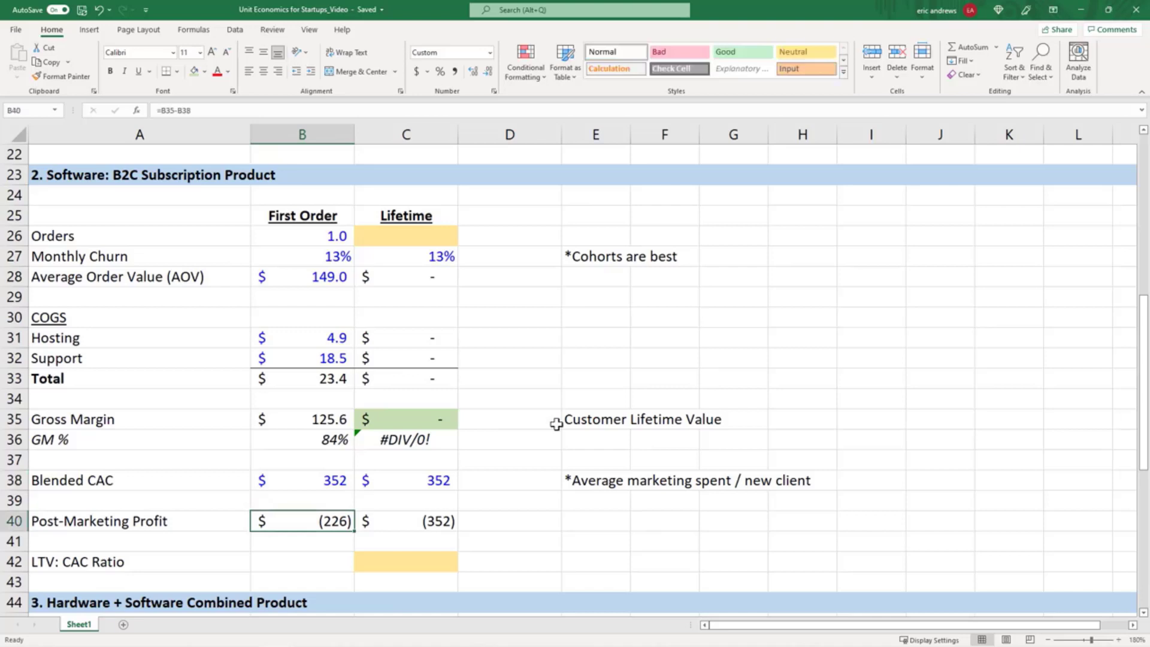
{"action": "key", "text": "F2"}
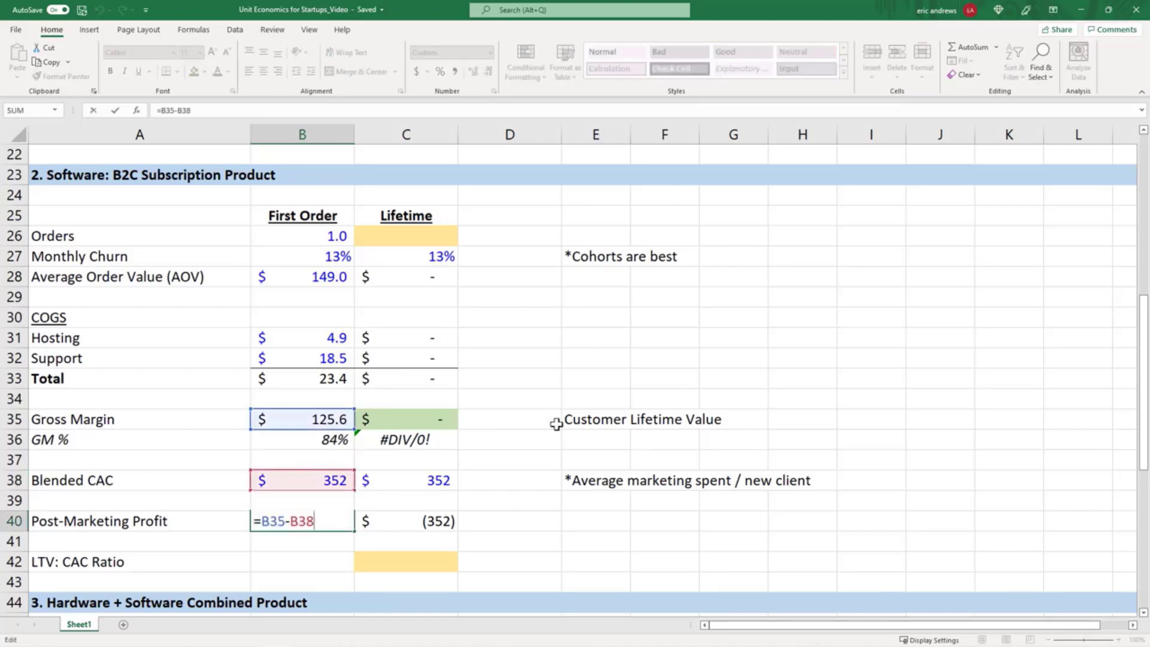
{"action": "key", "text": "Return"}
{"action": "key", "text": "Up"}
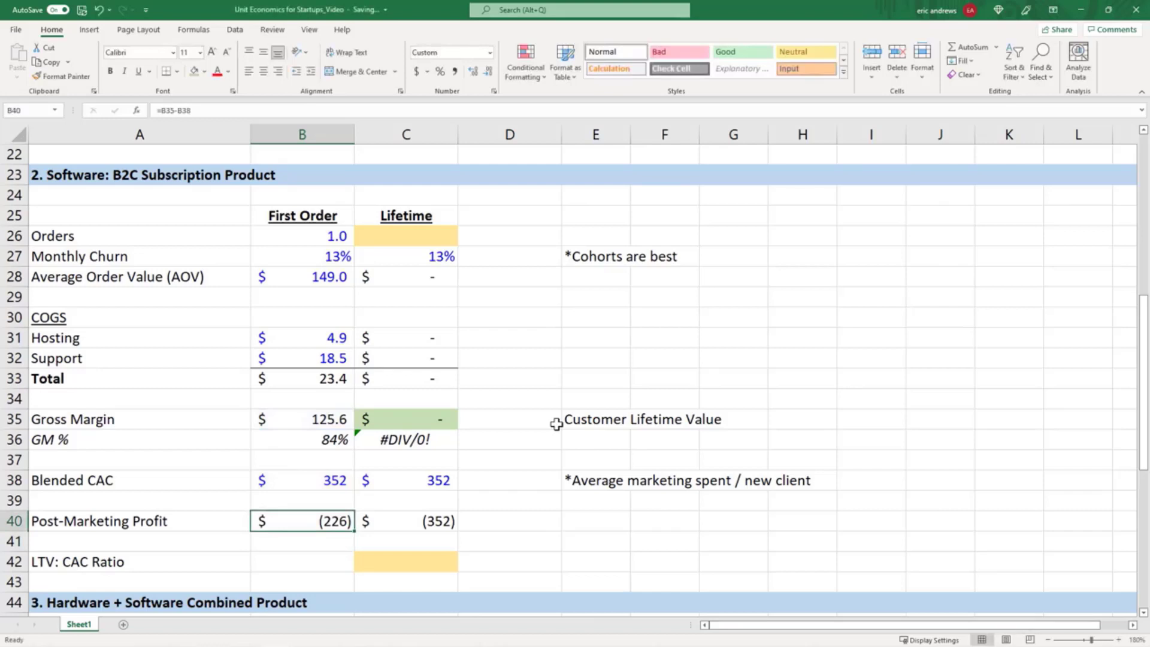
{"action": "left_click", "coordinate": [286, 417]}
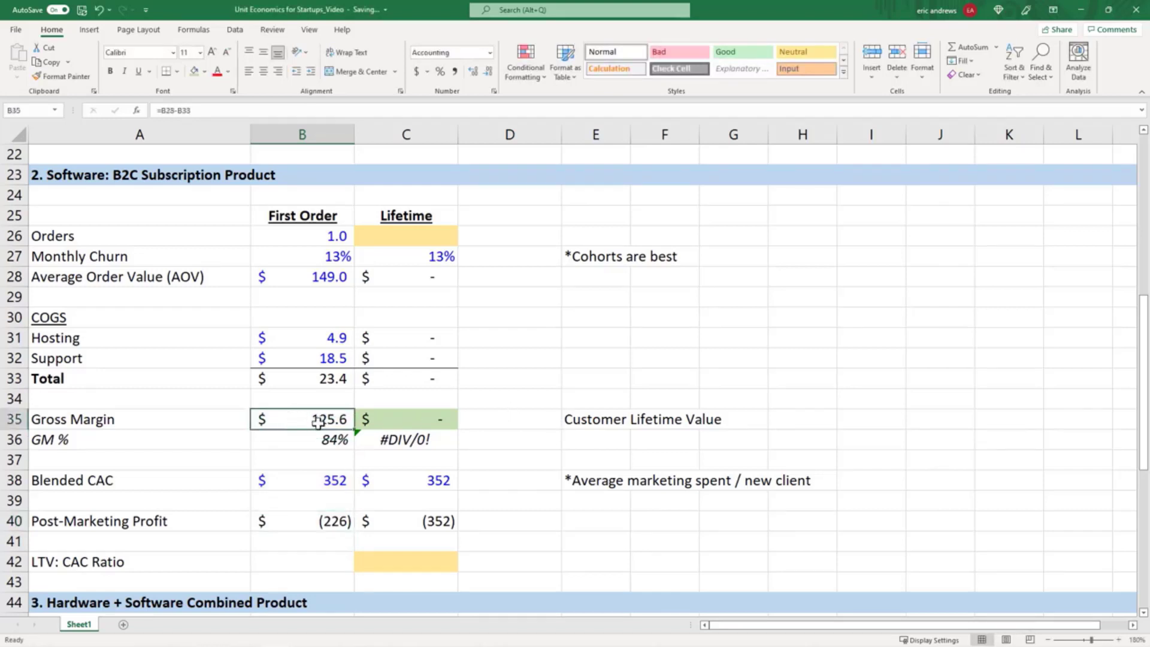
{"action": "left_click", "coordinate": [320, 519]}
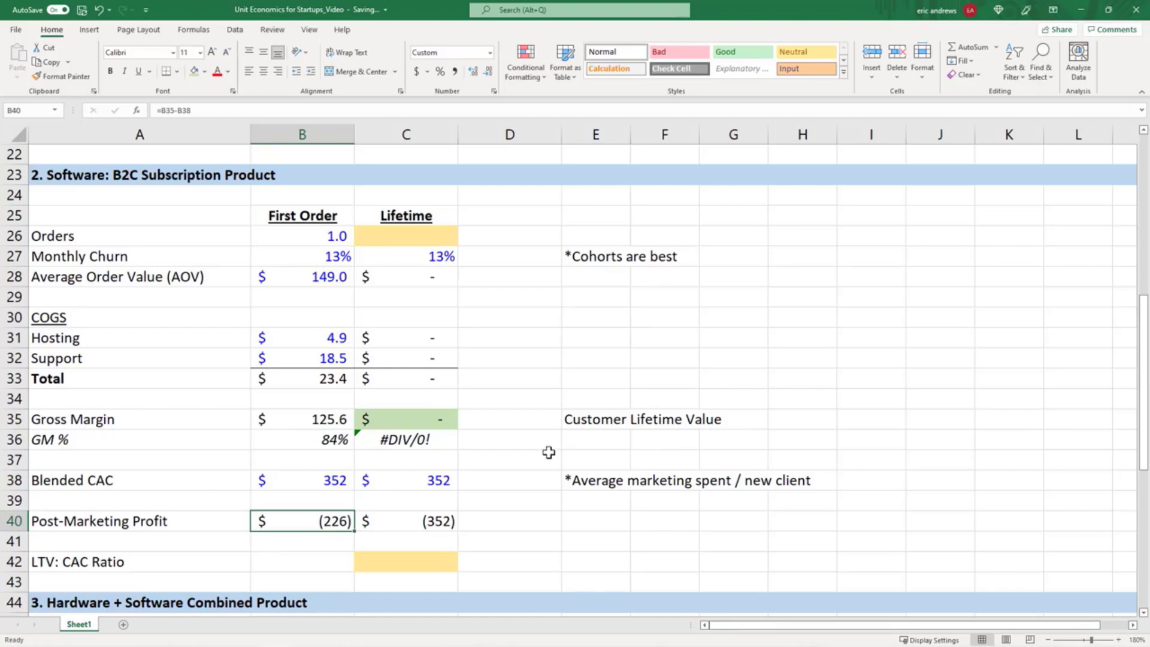
Enter =1/C27 in lifetime Orders, giving 7.7 orders from the 13% monthly churn
{"action": "left_click", "coordinate": [406, 238]}
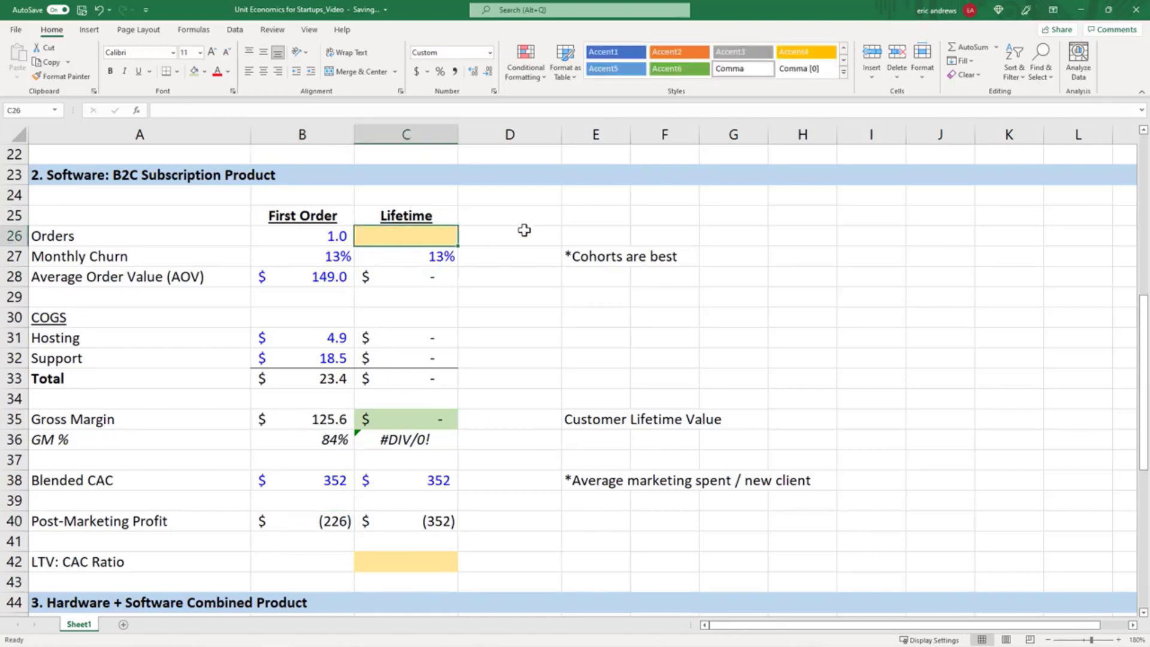
{"action": "left_click", "coordinate": [299, 258]}
{"action": "left_click", "coordinate": [376, 256]}
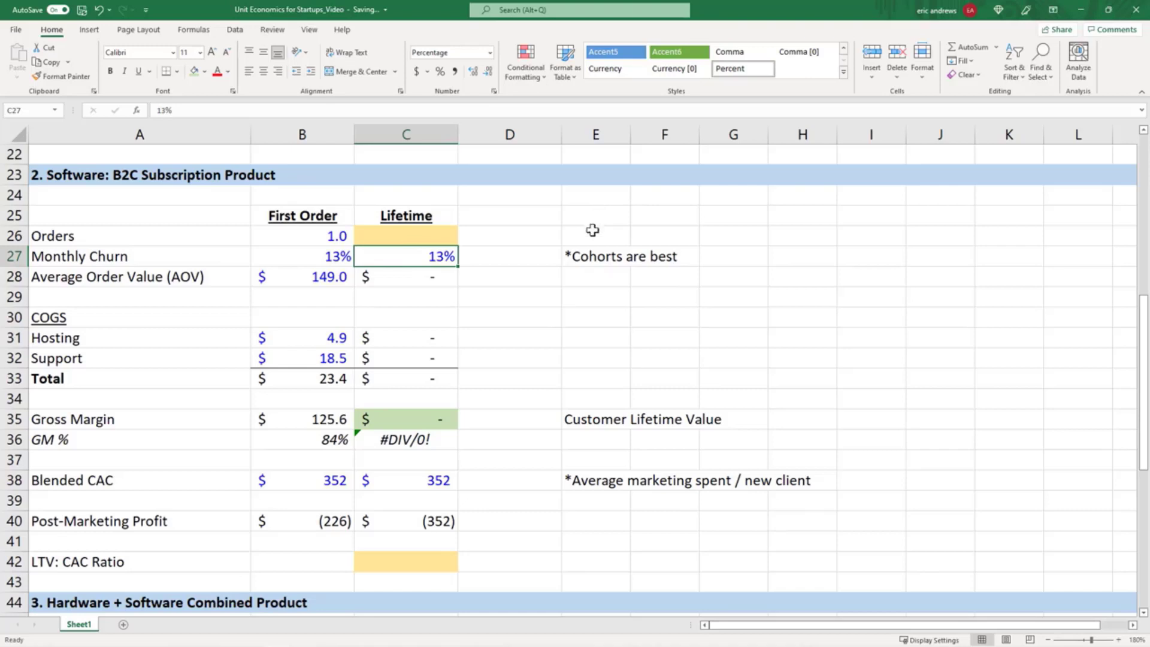
{"action": "left_click", "coordinate": [408, 238]}
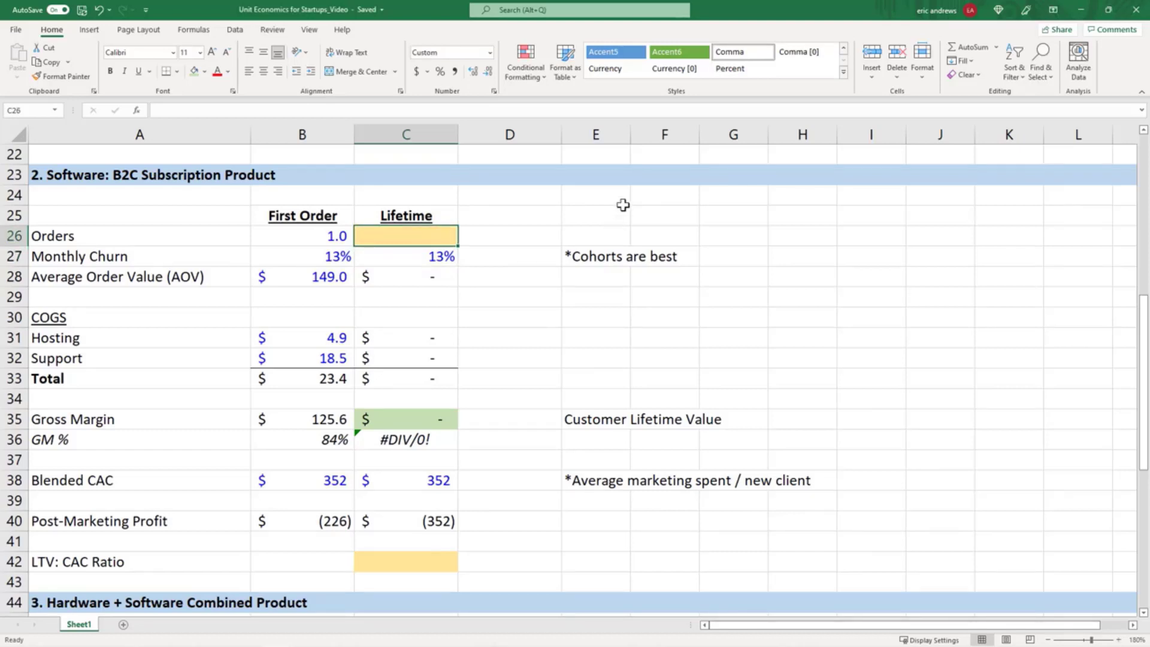
{"action": "type", "text": "="}
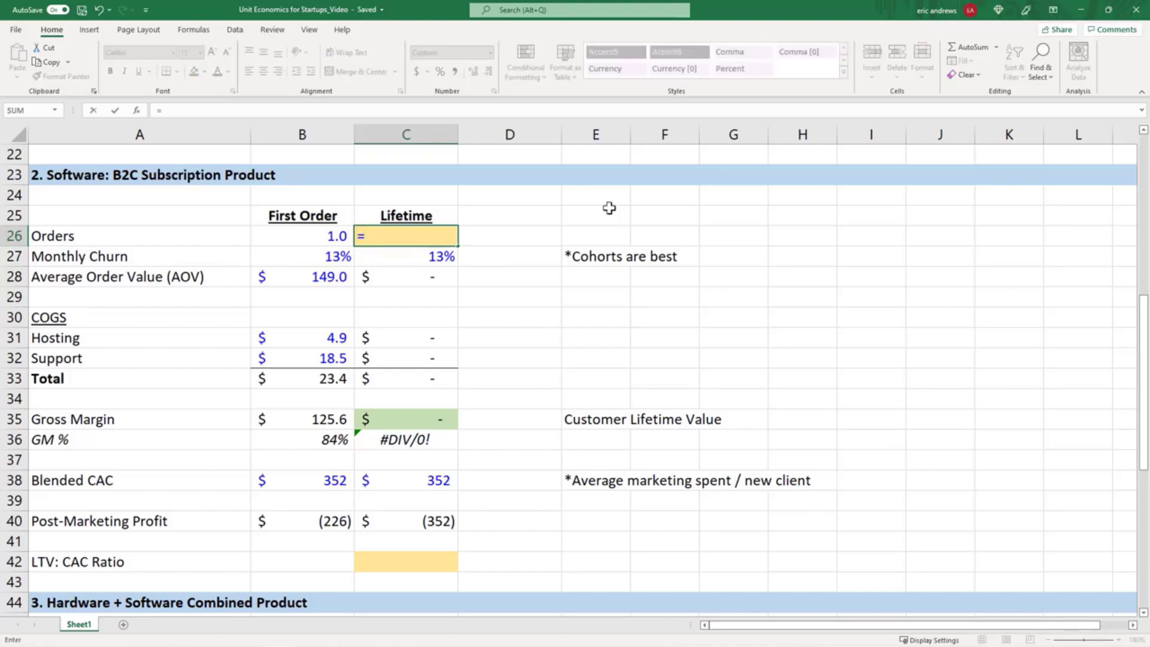
{"action": "type", "text": "1/"}
{"action": "left_click", "coordinate": [404, 254]}
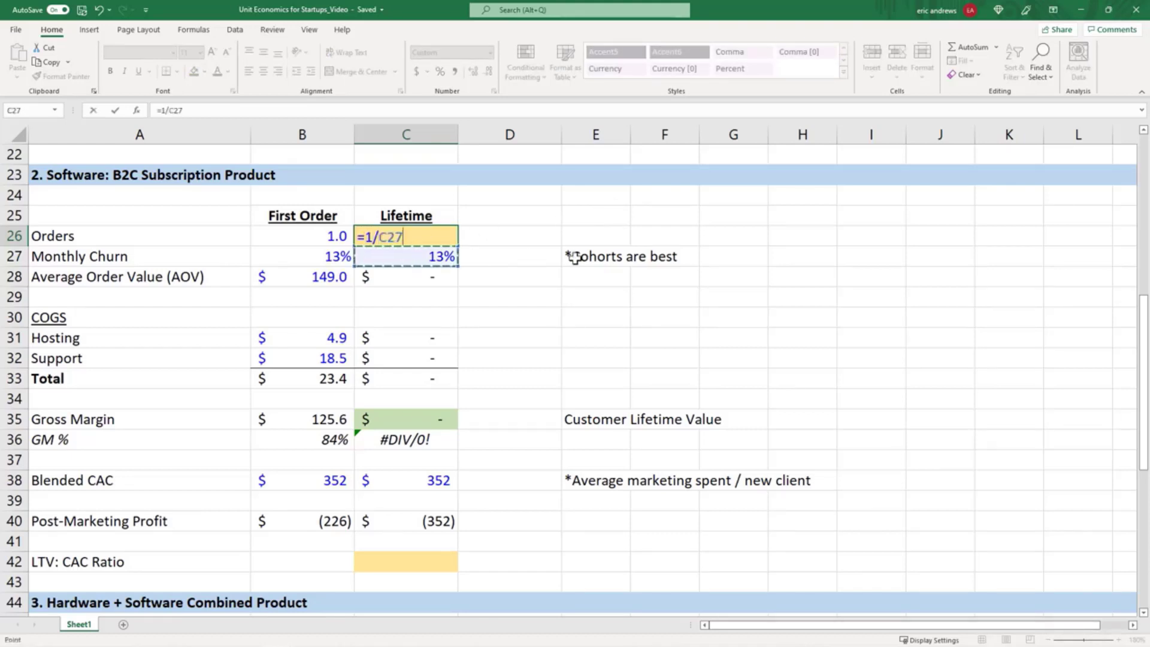
{"action": "key", "text": "ctrl+Return"}
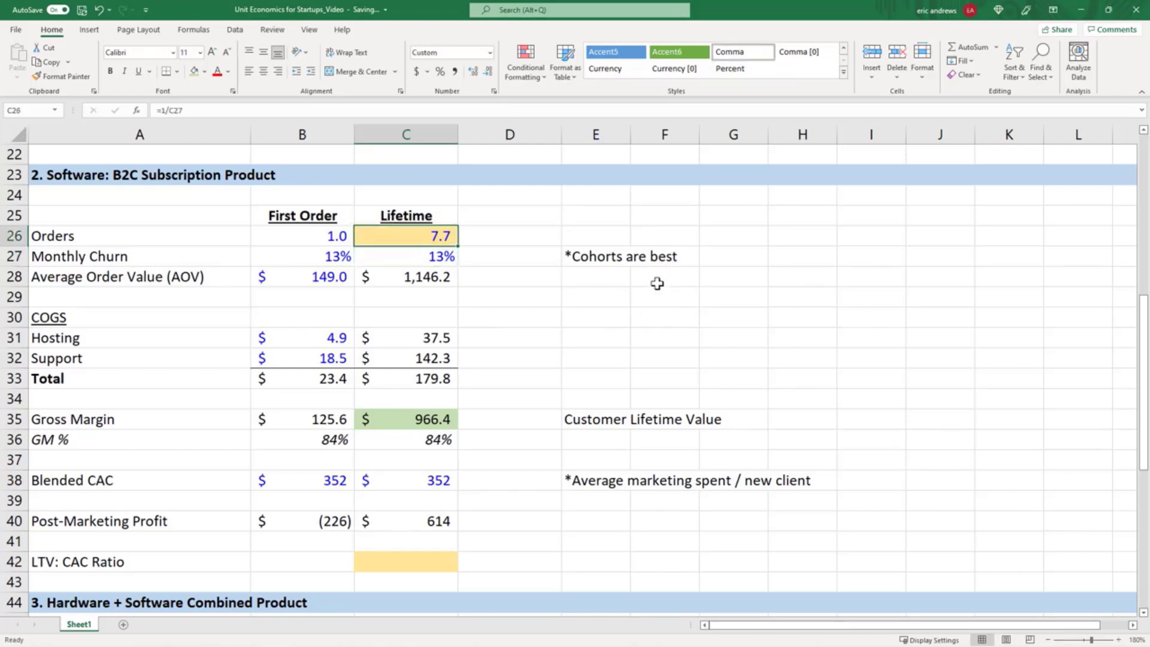
{"action": "left_click", "coordinate": [437, 261]}
{"action": "left_click", "coordinate": [427, 283]}
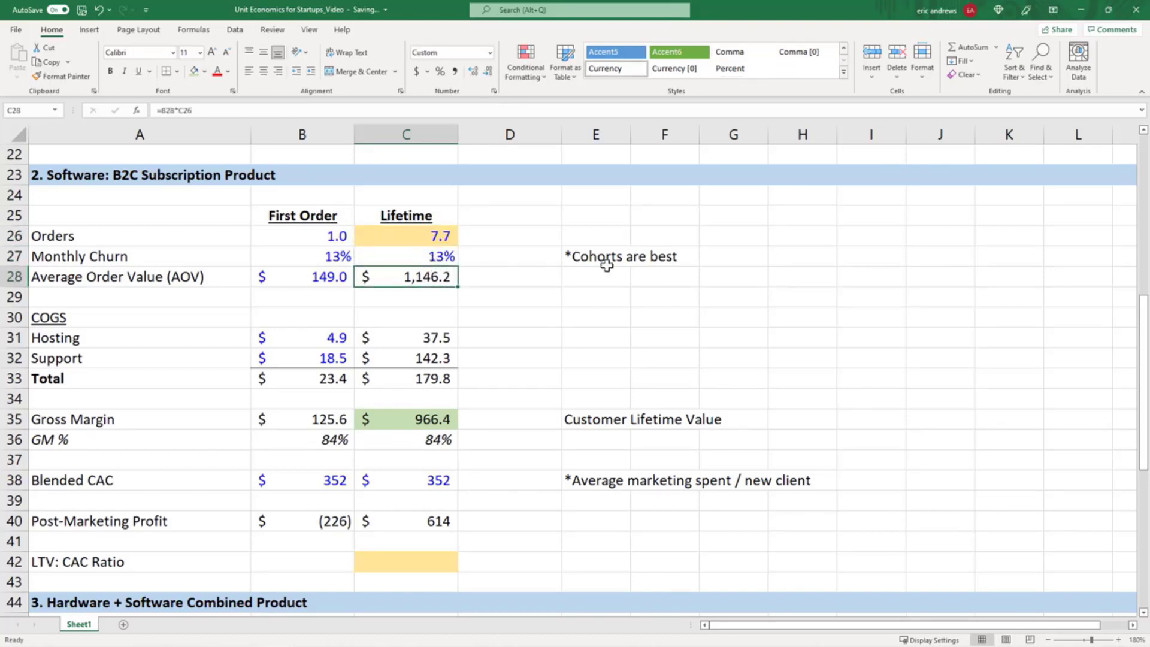
{"action": "key", "text": "F2"}
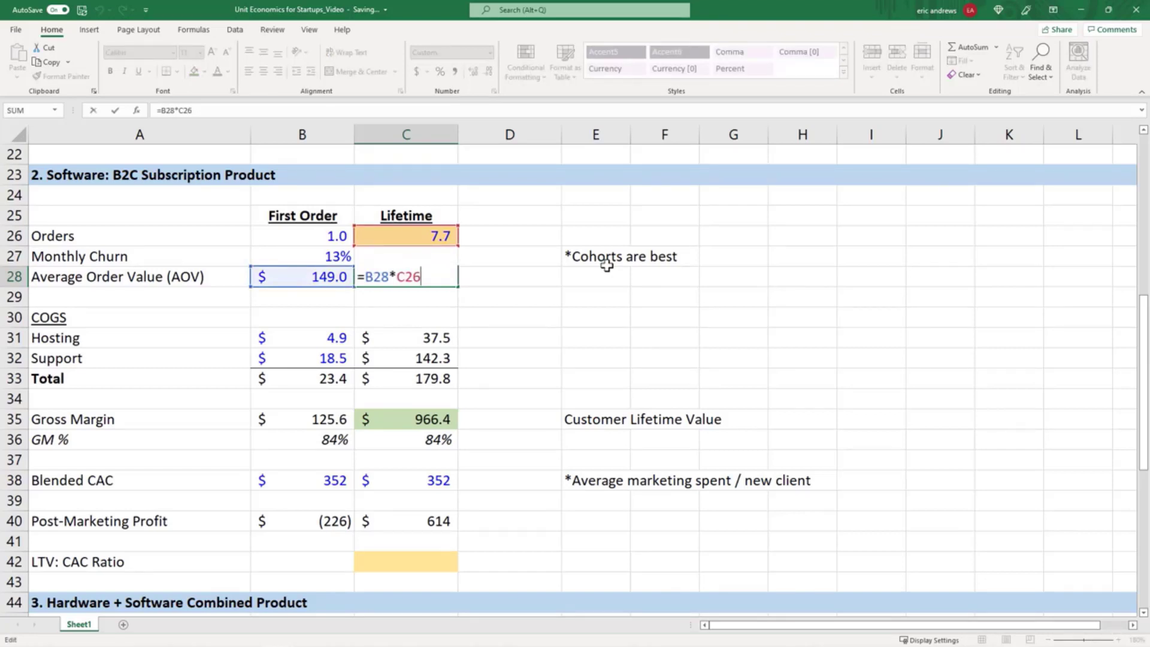
{"action": "key", "text": "Return"}
{"action": "key", "text": "Up"}
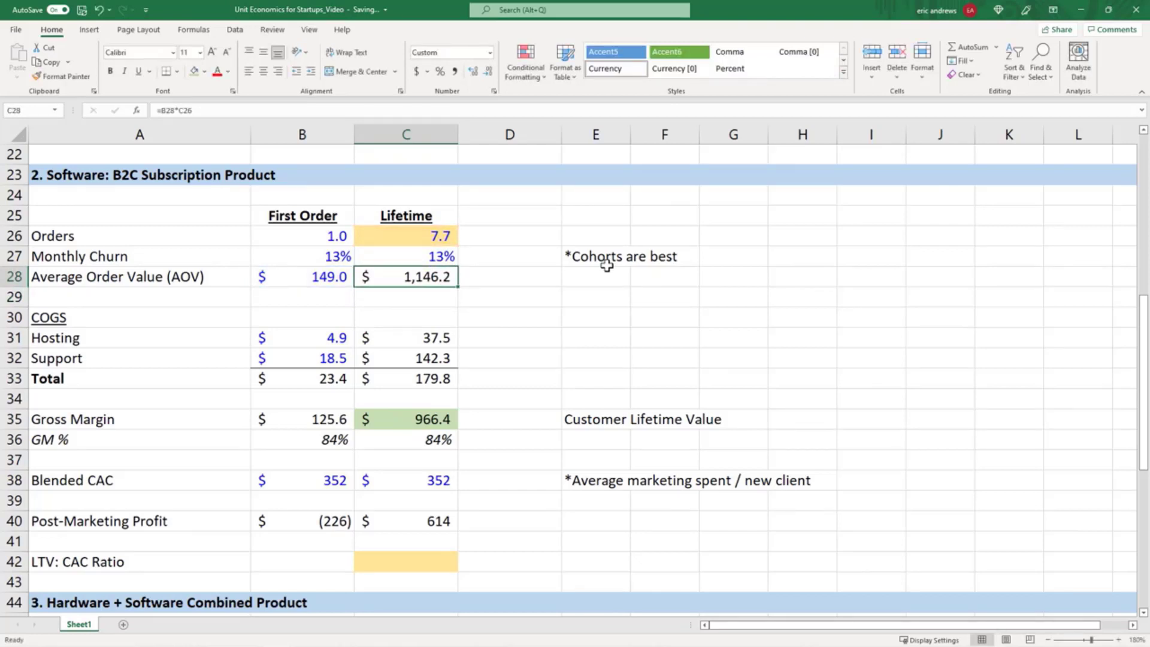
{"action": "left_click", "coordinate": [416, 342]}
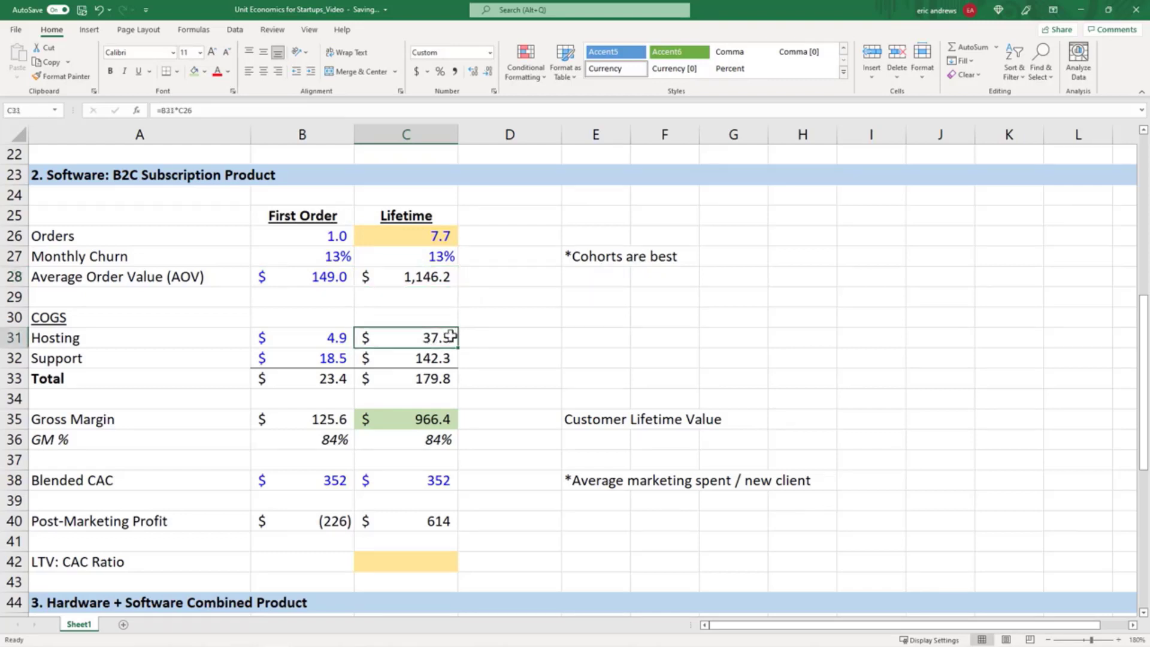
{"action": "key", "text": "F2"}
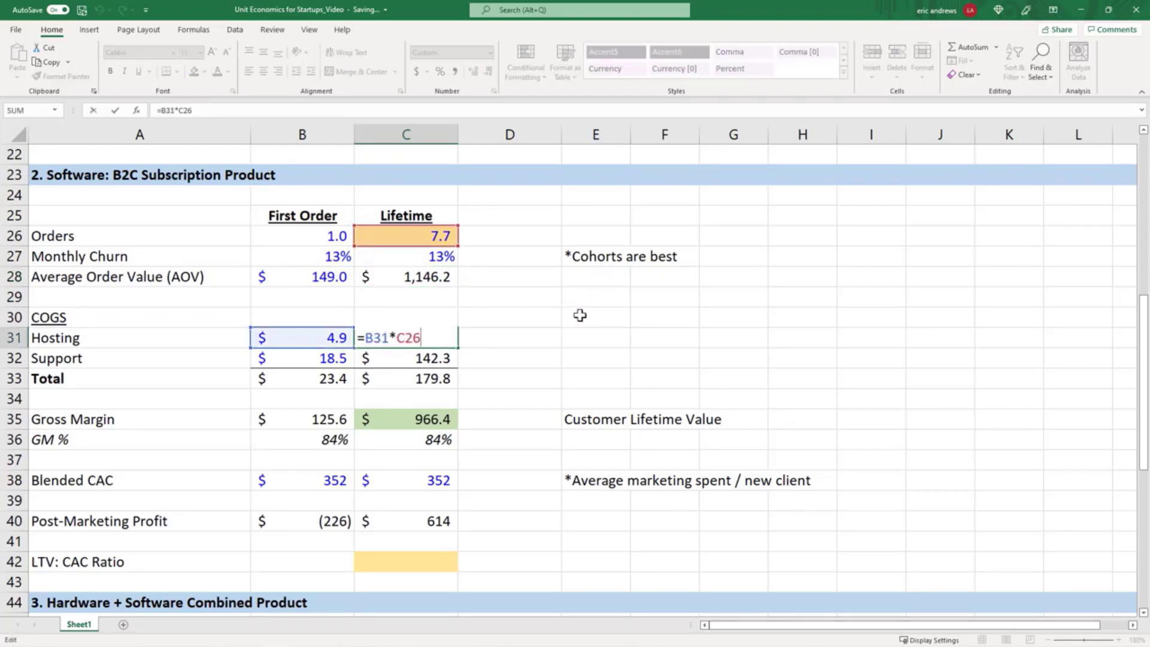
{"action": "key", "text": "Escape"}
{"action": "key", "text": "Down"}
{"action": "key", "text": "F2"}
{"action": "key", "text": "Escape"}
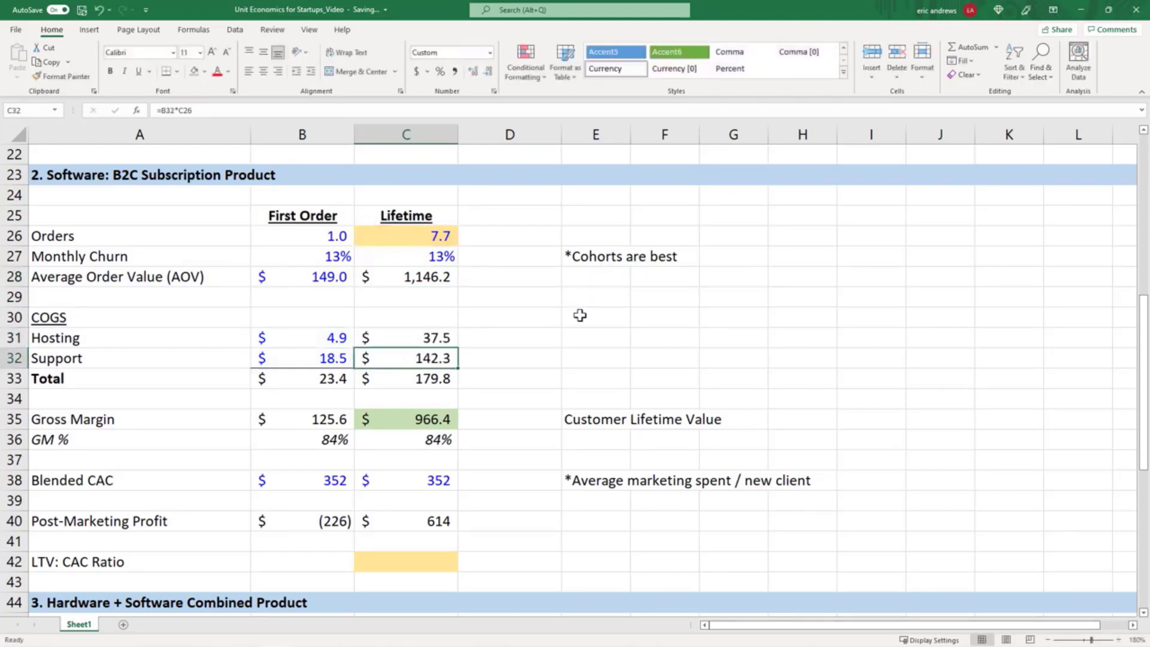
{"action": "key", "text": "Down"}
{"action": "key", "text": "F2"}
{"action": "key", "text": "Escape"}
{"action": "key", "text": "Down"}
{"action": "key", "text": "Down"}
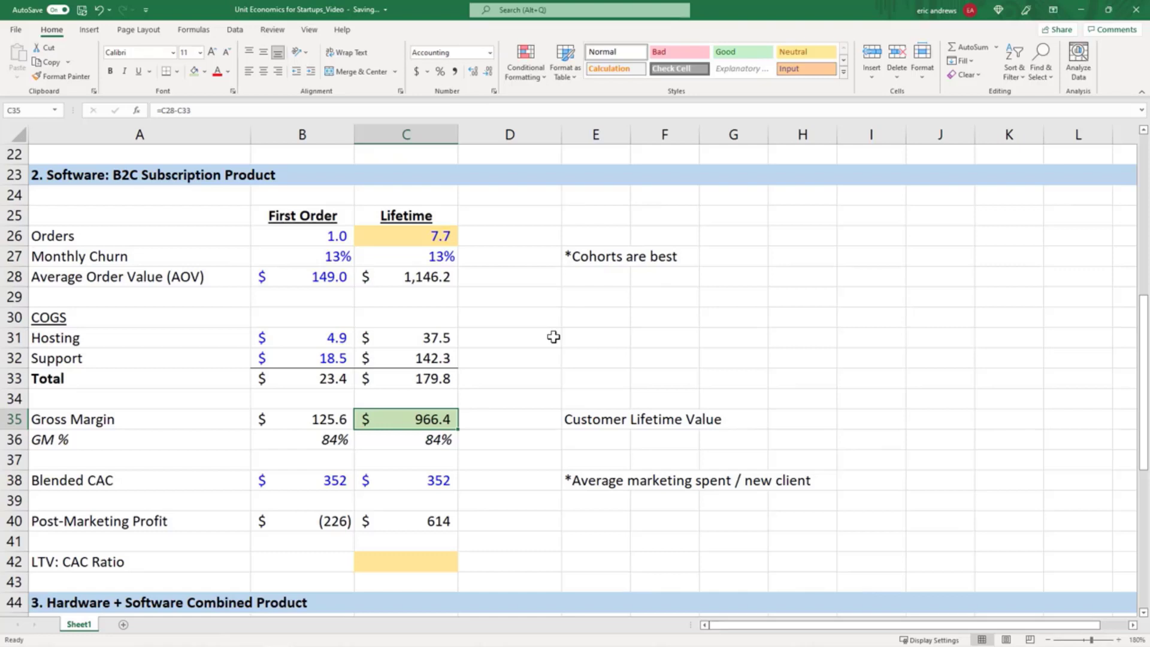
Fill the Customer Lifetime Value note across E35:G35 green, matching the 966.4 lifetime gross margin
{"action": "left_click_drag", "start_coordinate": [599, 420], "coordinate": [726, 418]}
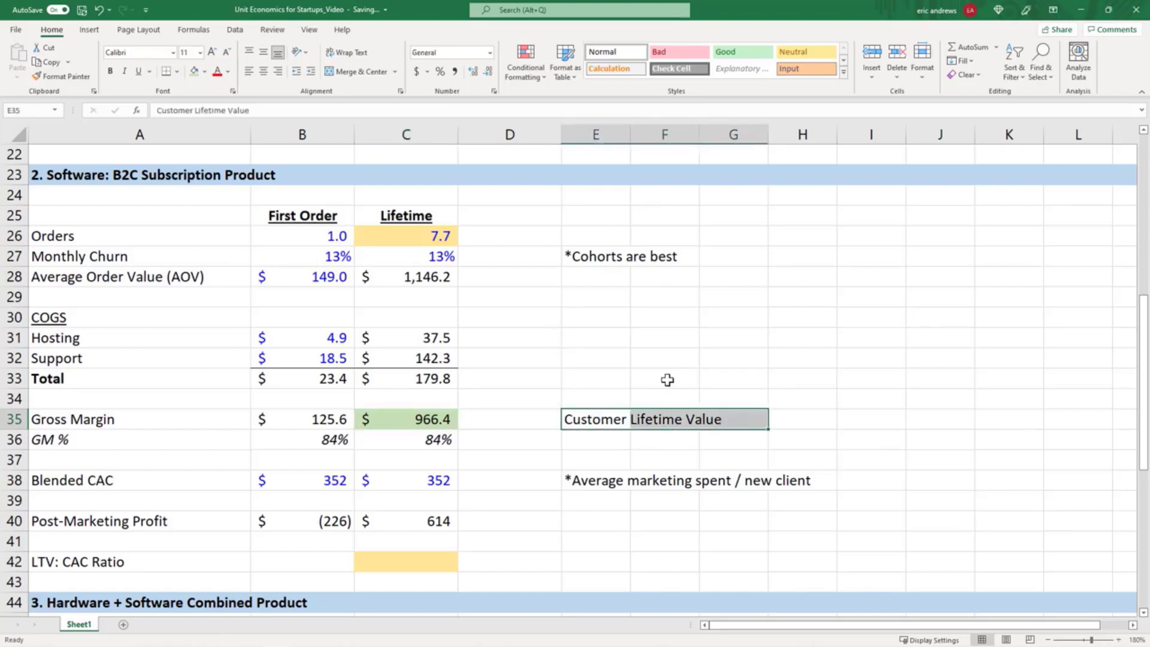
{"action": "left_click", "coordinate": [194, 71]}
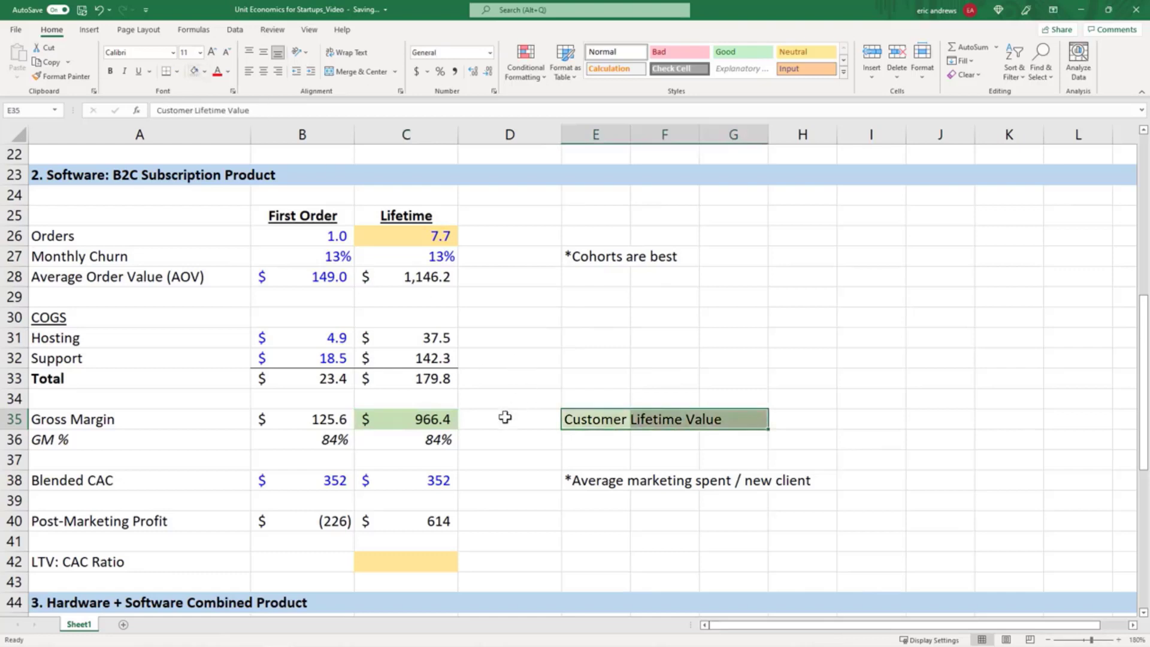
{"action": "left_click", "coordinate": [418, 419]}
{"action": "left_click", "coordinate": [602, 419]}
{"action": "left_click", "coordinate": [650, 419]}
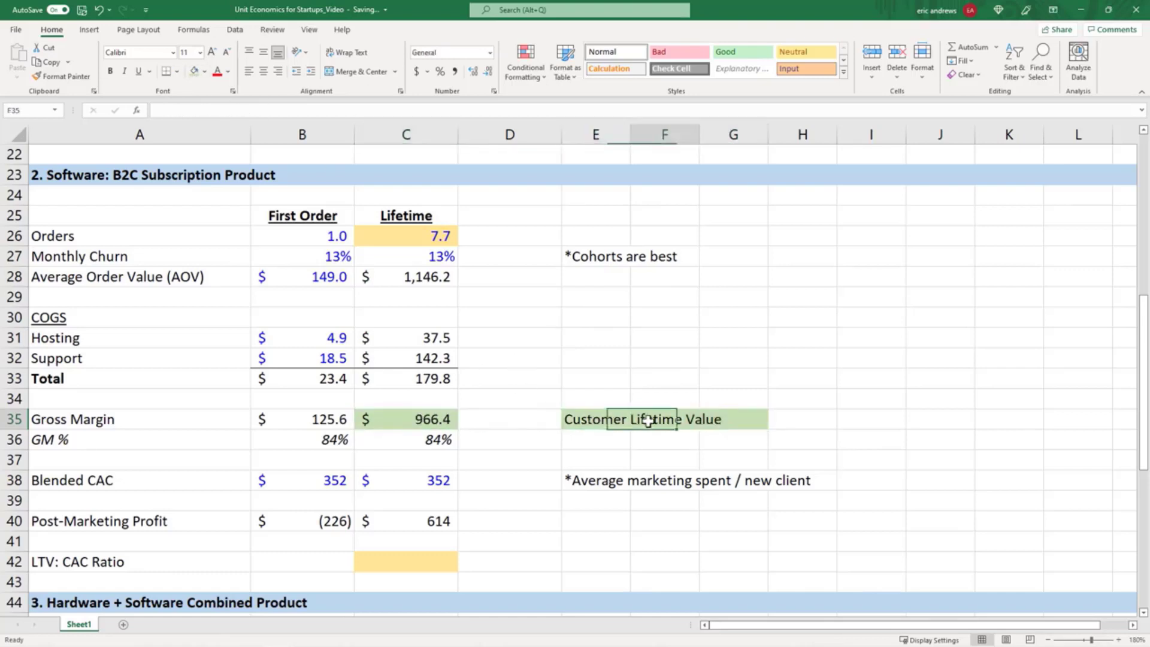
{"action": "left_click", "coordinate": [724, 418]}
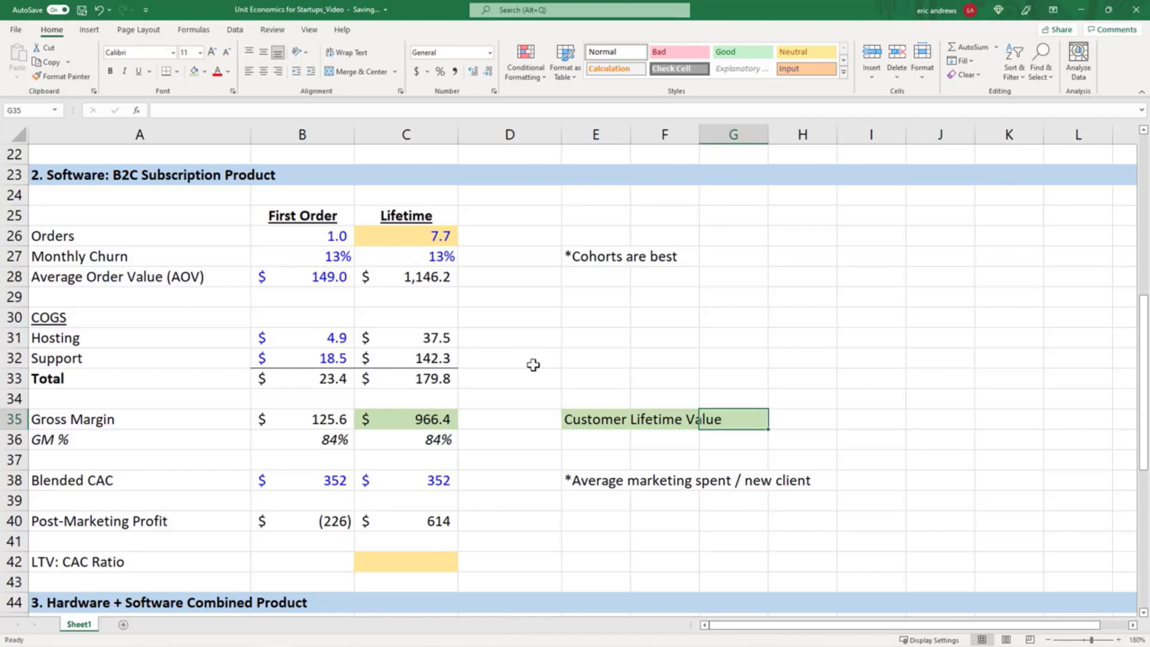
{"action": "left_click", "coordinate": [426, 419]}
{"action": "key", "text": "Return"}
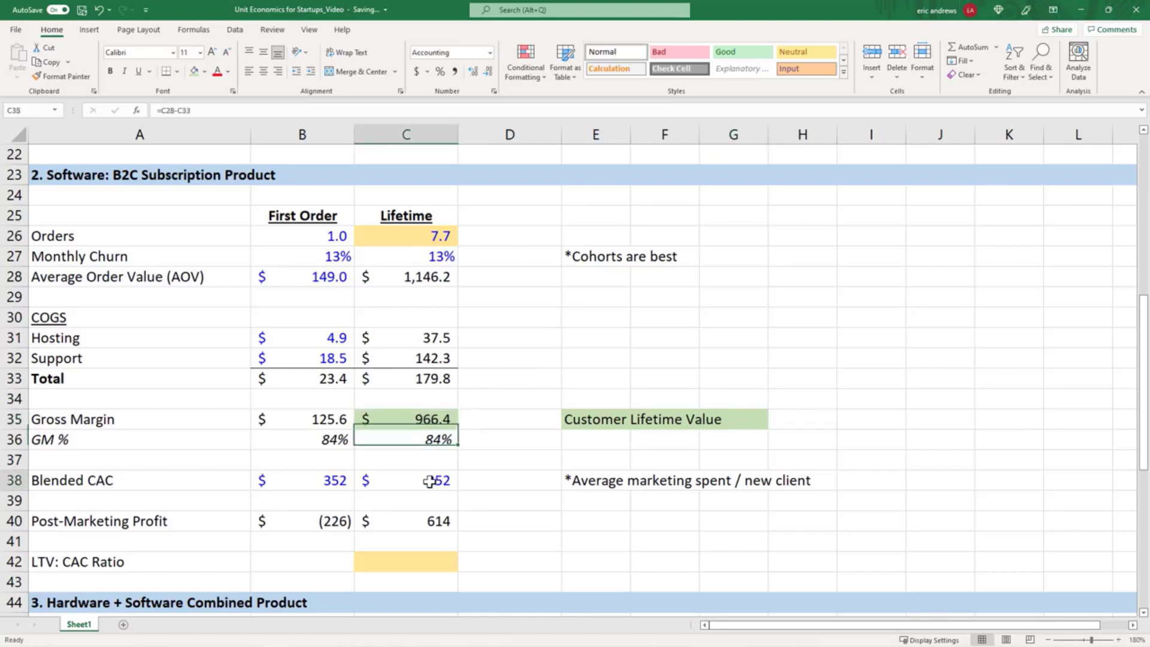
{"action": "left_click", "coordinate": [429, 481]}
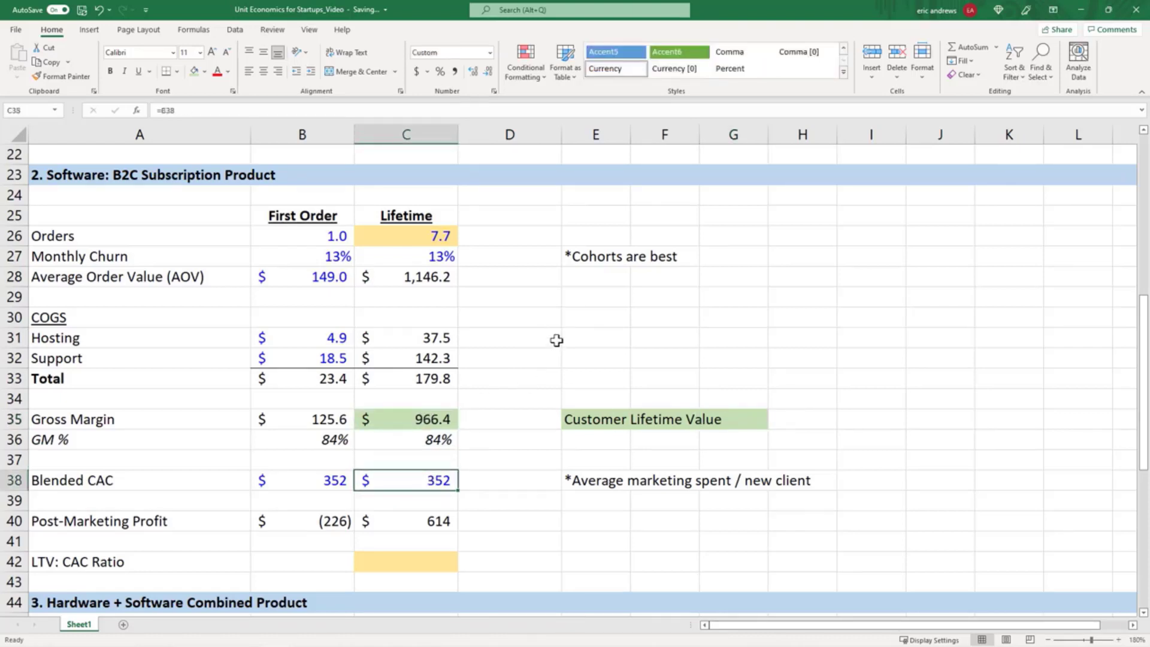
{"action": "left_click", "coordinate": [423, 421]}
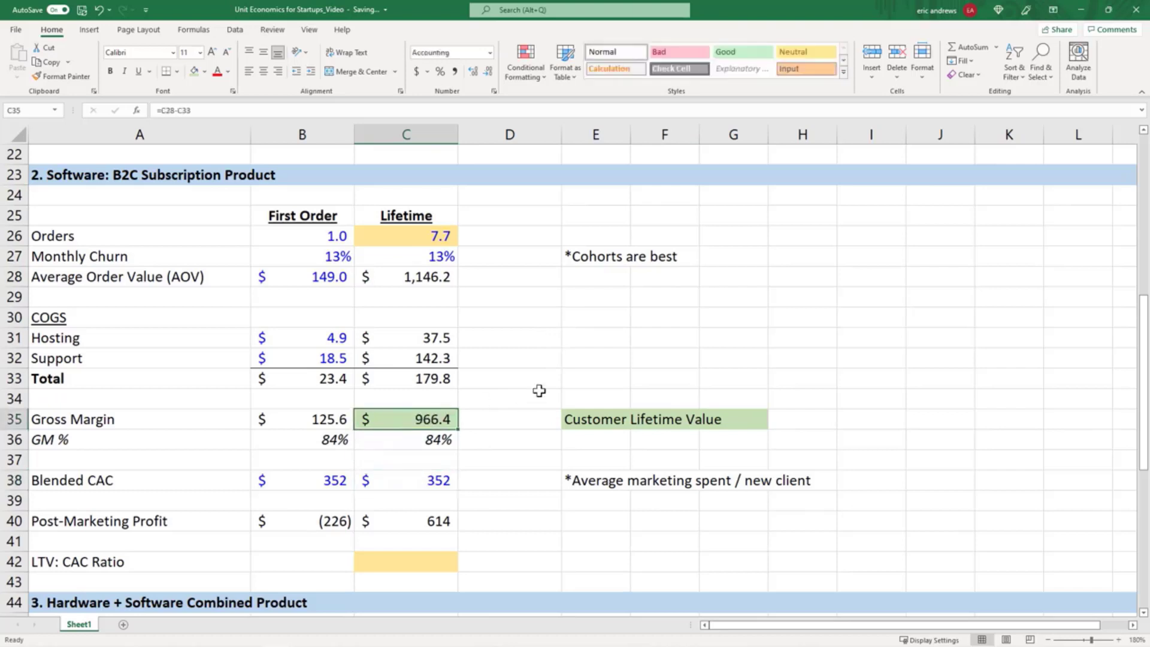
{"action": "left_click", "coordinate": [422, 480]}
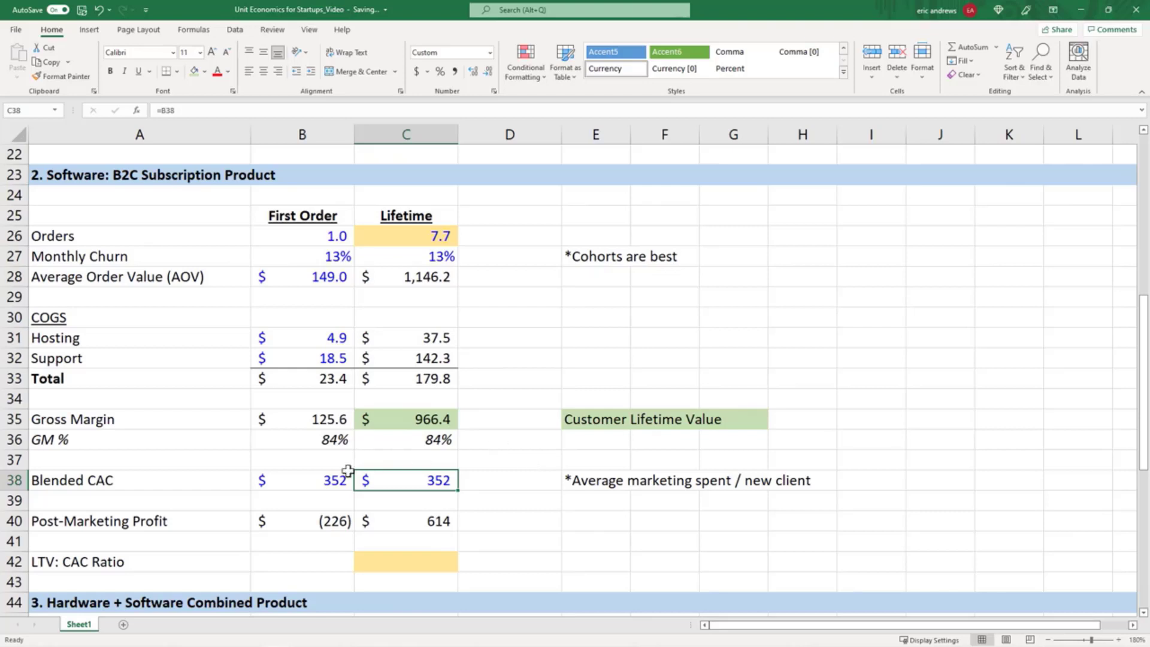
{"action": "left_click", "coordinate": [309, 480]}
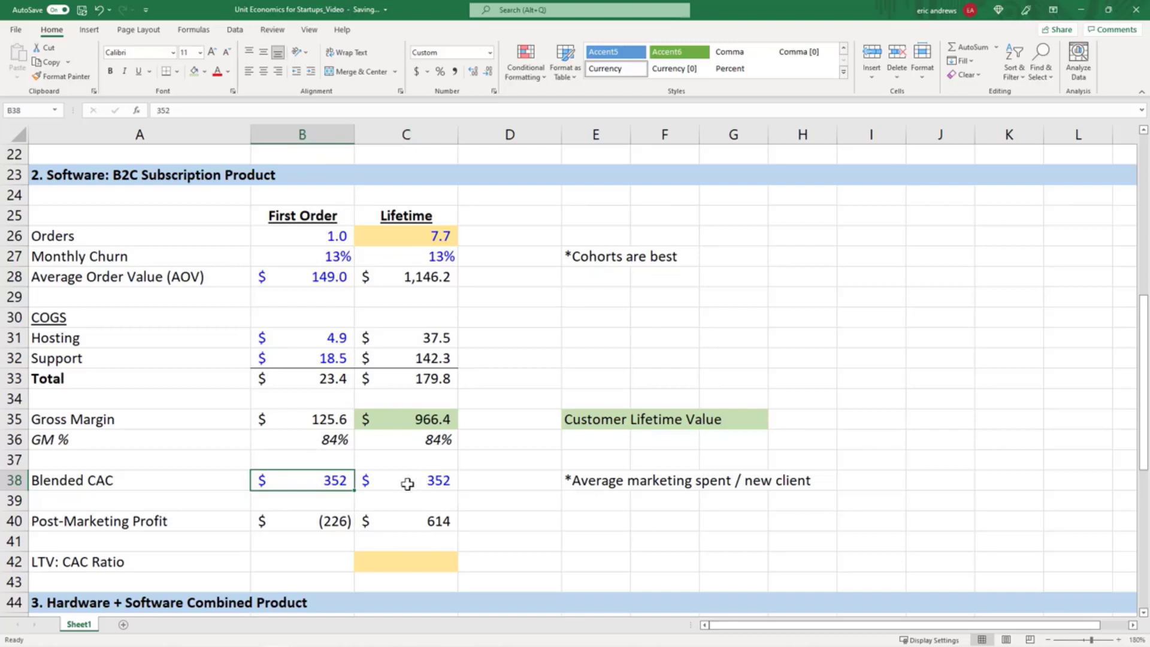
{"action": "left_click", "coordinate": [365, 480]}
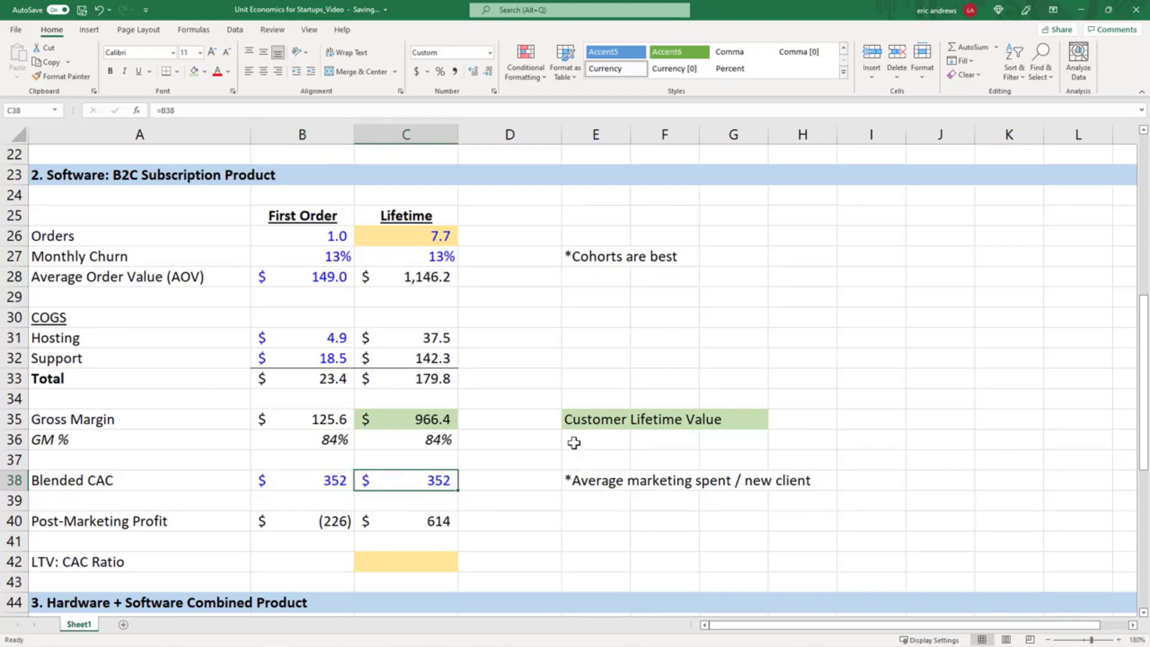
{"action": "left_click", "coordinate": [401, 519]}
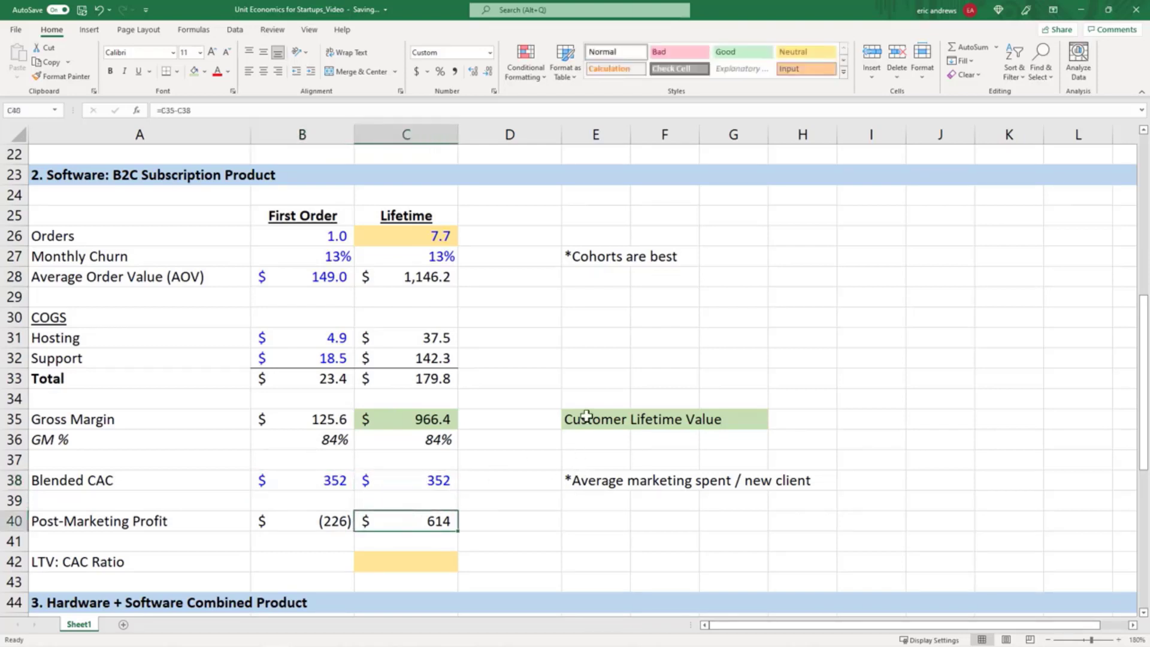
{"action": "key", "text": "F2"}
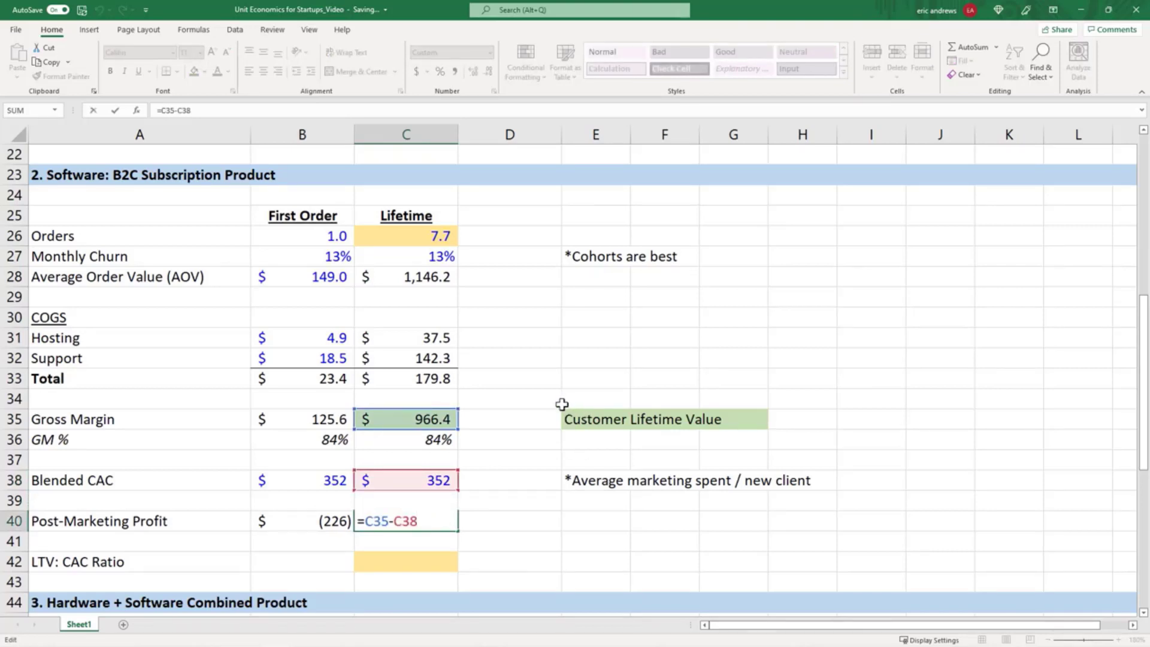
{"action": "key", "text": "ctrl+Return"}
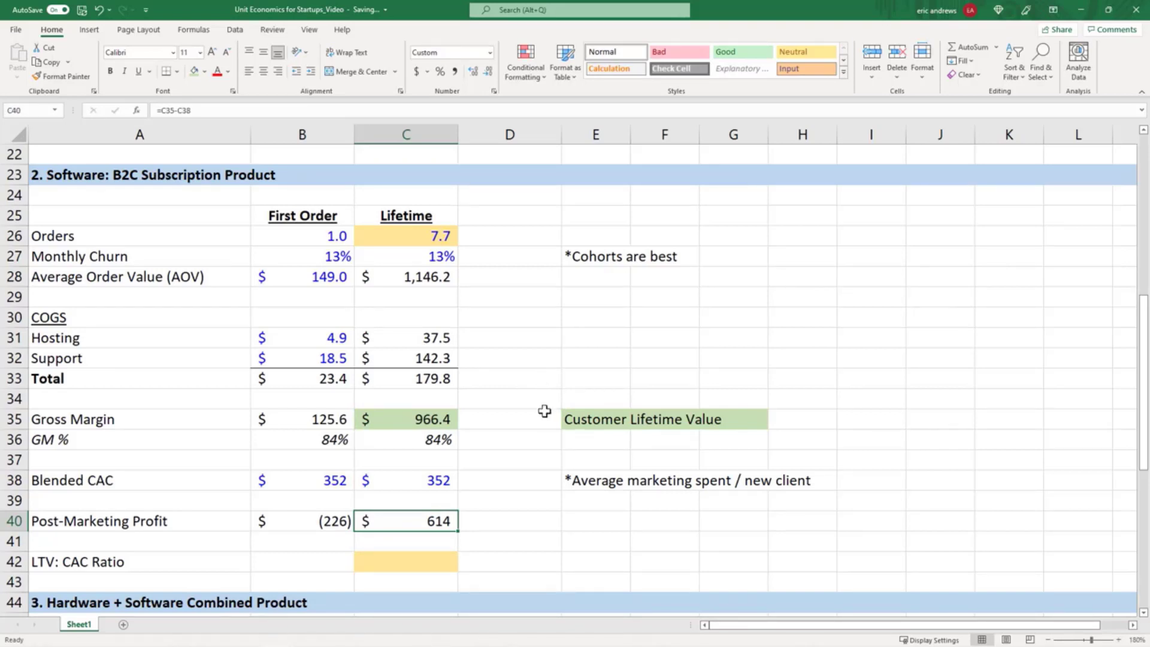
{"action": "left_click", "coordinate": [425, 561]}
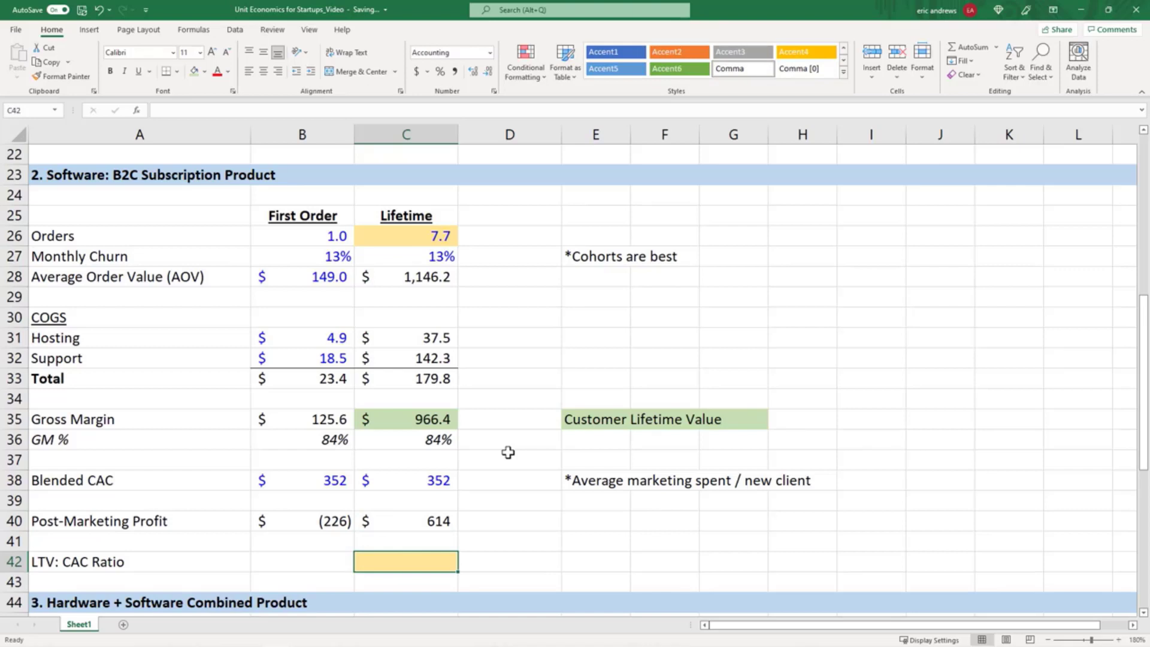
Enter =C35/C38 in the LTV: CAC Ratio cell, dividing lifetime gross margin by blended CAC for 2.75
{"action": "key", "text": "alt"}
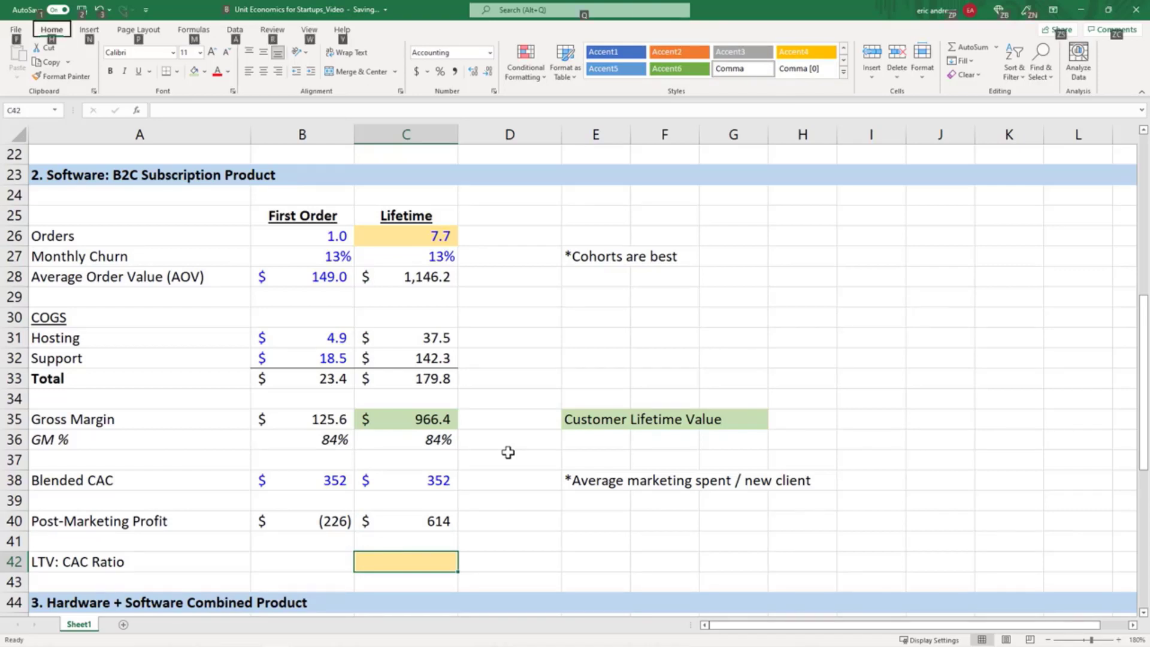
{"action": "key", "text": "alt"}
{"action": "type", "text": "="}
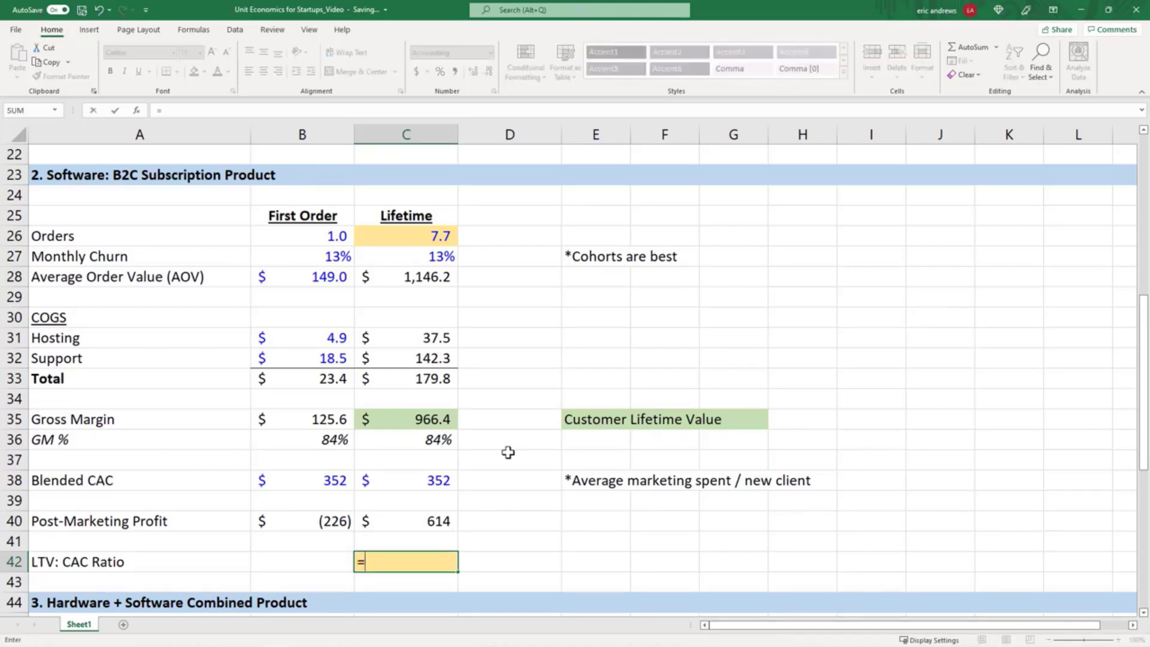
{"action": "left_click", "coordinate": [423, 513]}
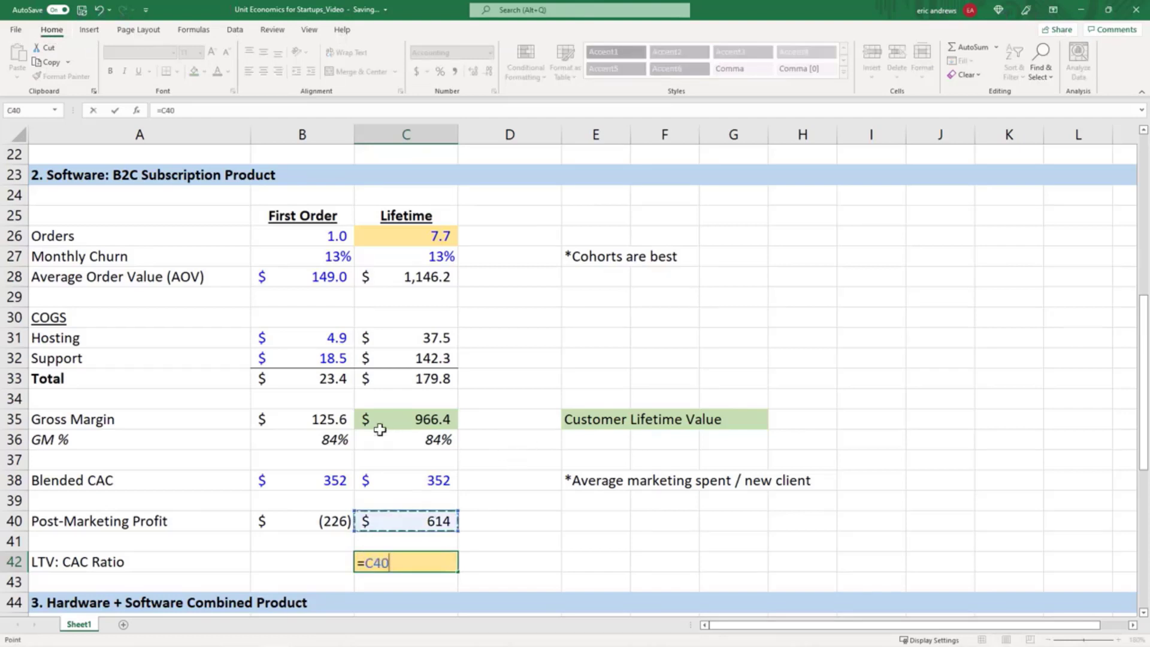
{"action": "left_click", "coordinate": [408, 419]}
{"action": "type", "text": "/"}
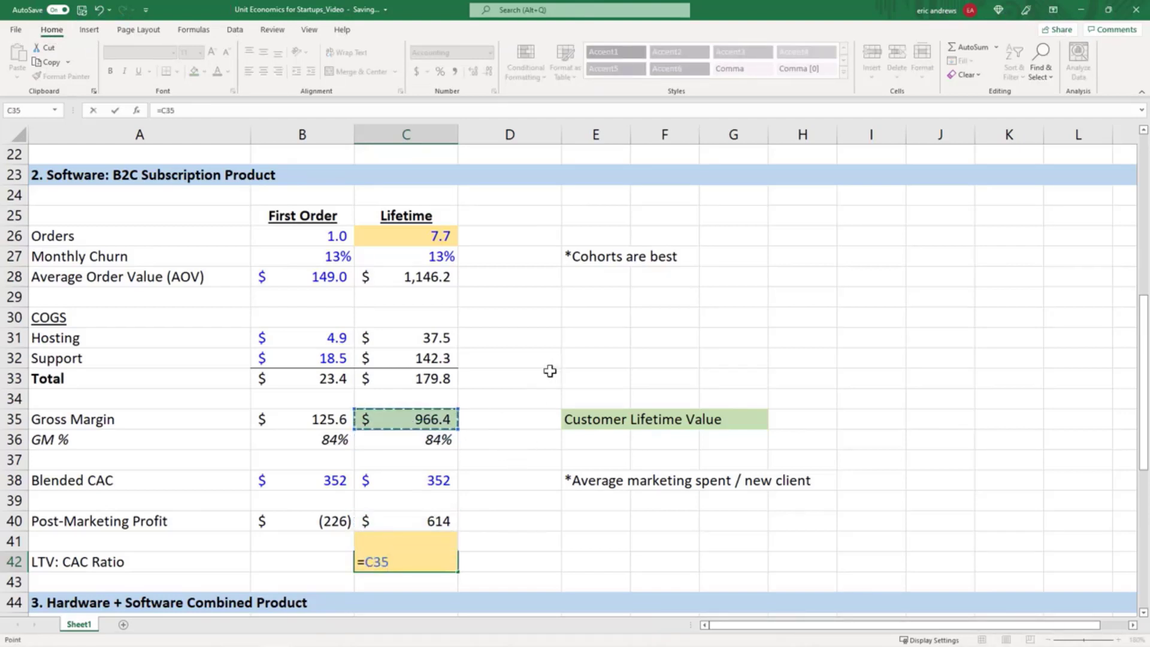
{"action": "left_click", "coordinate": [423, 485]}
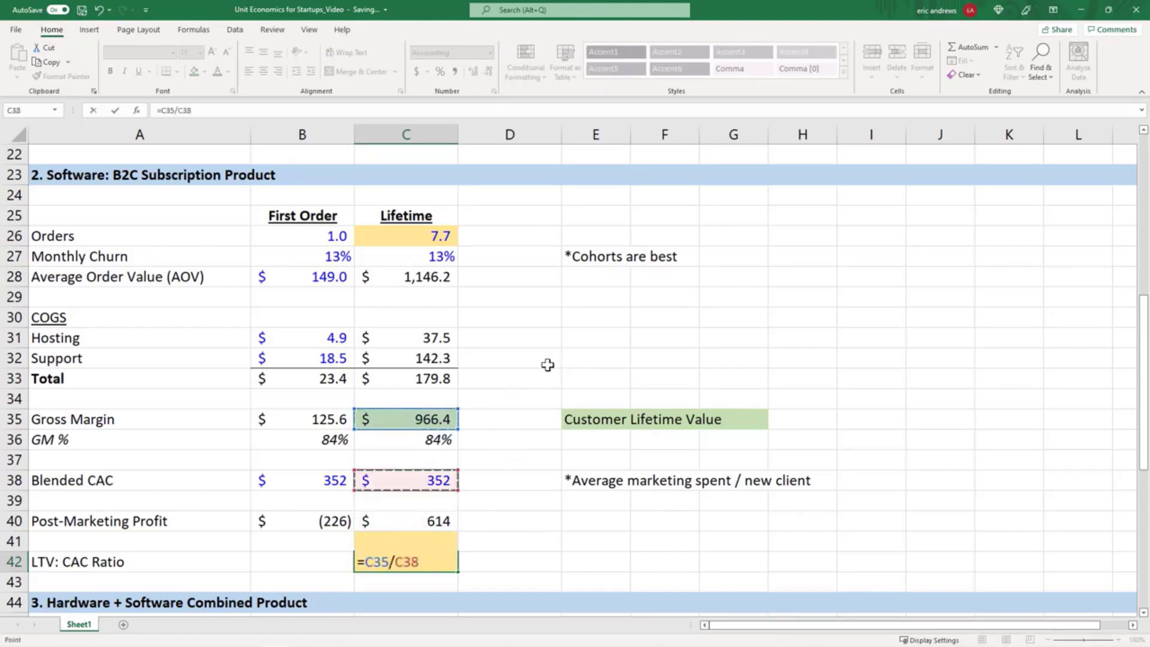
{"action": "key", "text": "Return"}
{"action": "key", "text": "Up"}
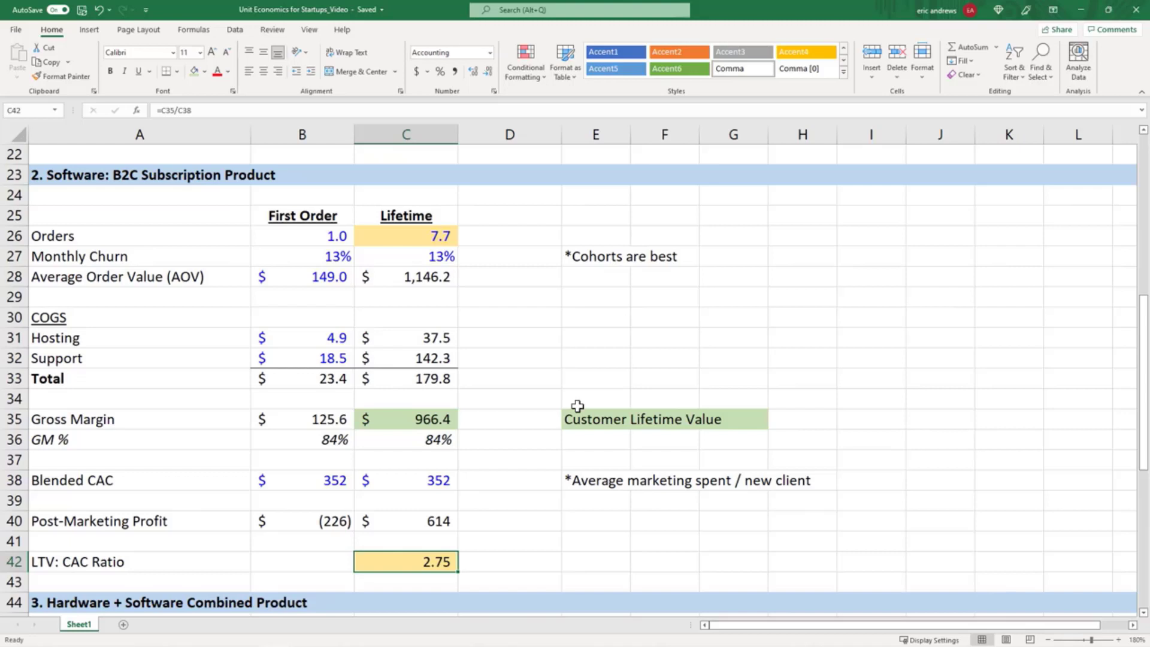
{"action": "left_click", "coordinate": [419, 256]}
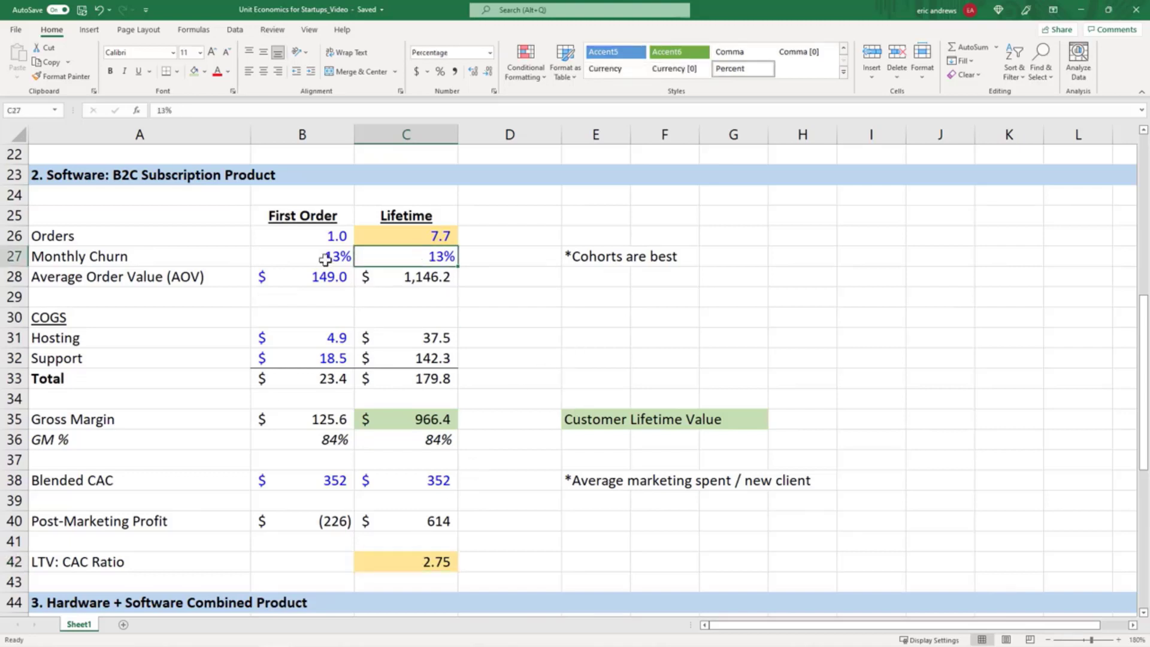
{"action": "left_click", "coordinate": [566, 256]}
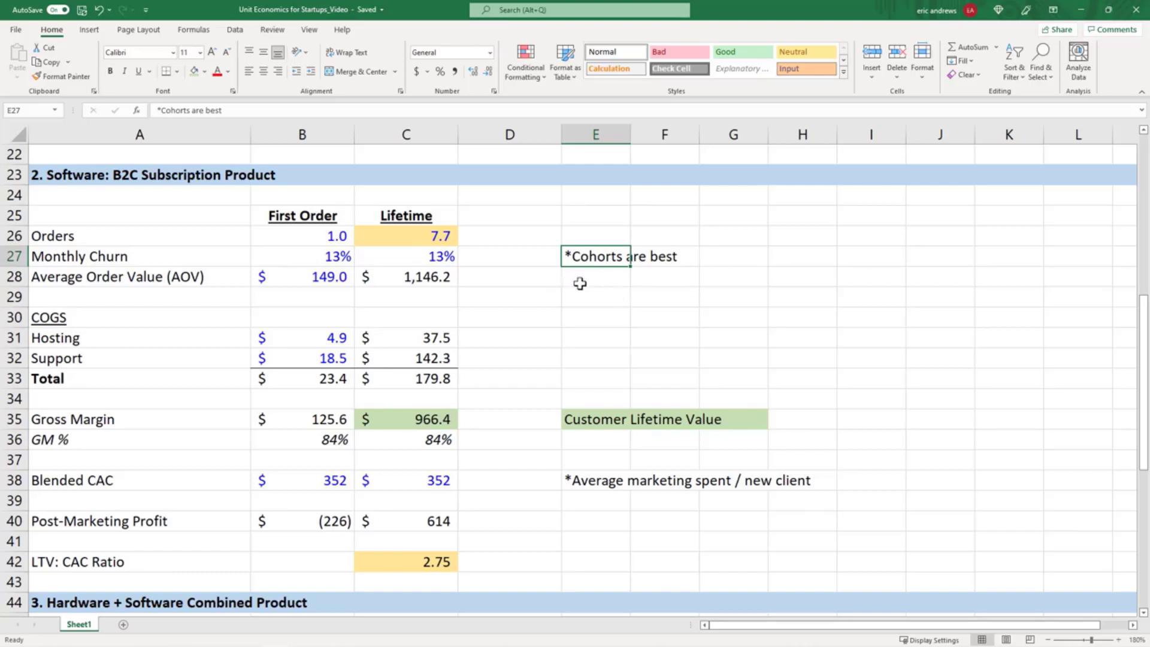
{"action": "left_click", "coordinate": [424, 258]}
{"action": "left_click", "coordinate": [584, 254]}
{"action": "left_click", "coordinate": [417, 257]}
{"action": "left_click", "coordinate": [584, 255]}
{"action": "left_click_drag", "start_coordinate": [424, 252], "coordinate": [449, 277]}
{"action": "left_click", "coordinate": [431, 253]}
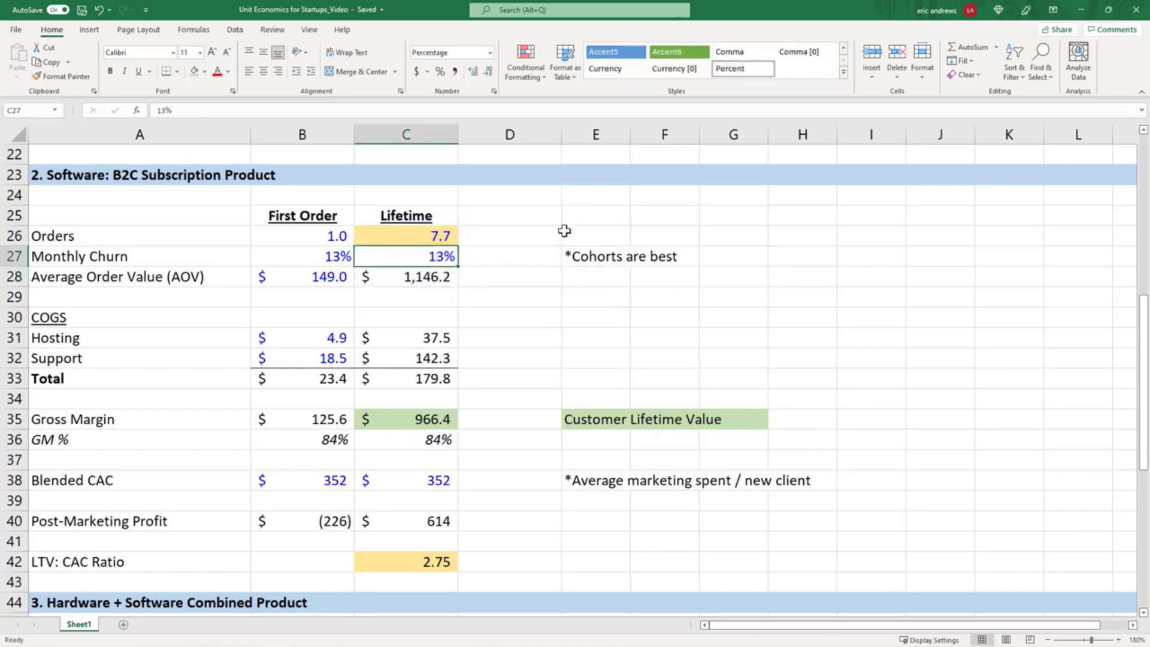